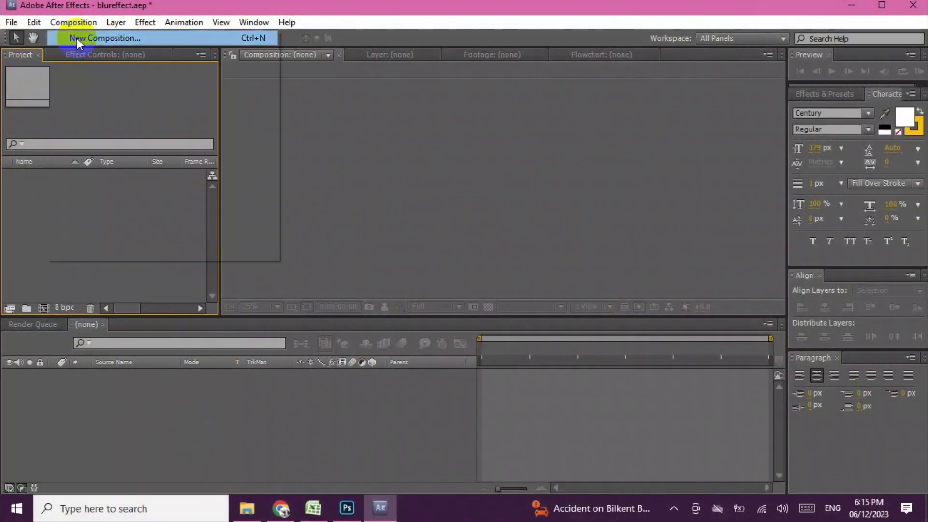
# Create a new composition named Nature
pyautogui.click(76, 38)
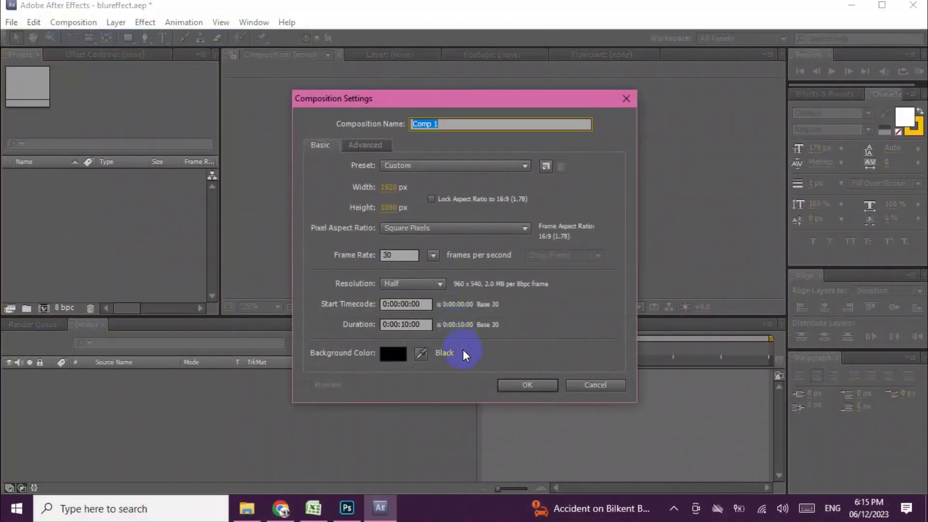
pyautogui.click(449, 124)
pyautogui.write('N')
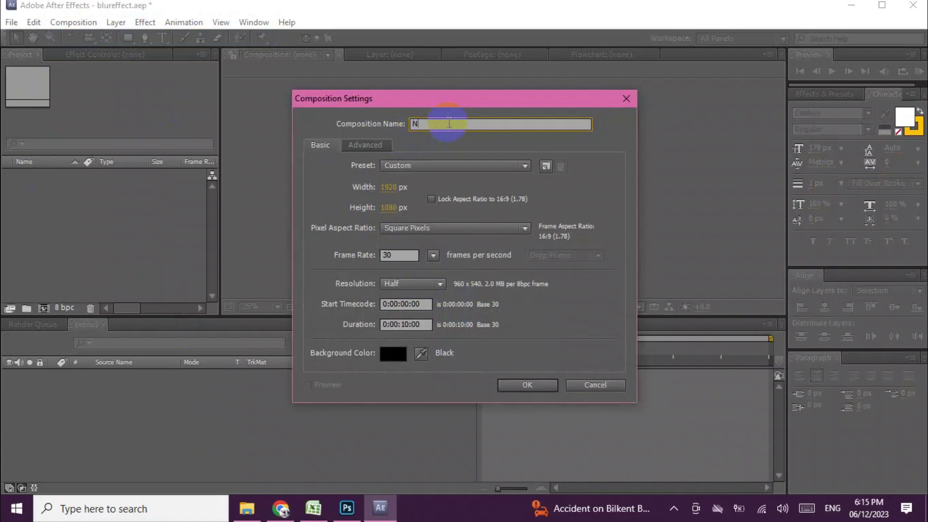
pyautogui.write('ature')
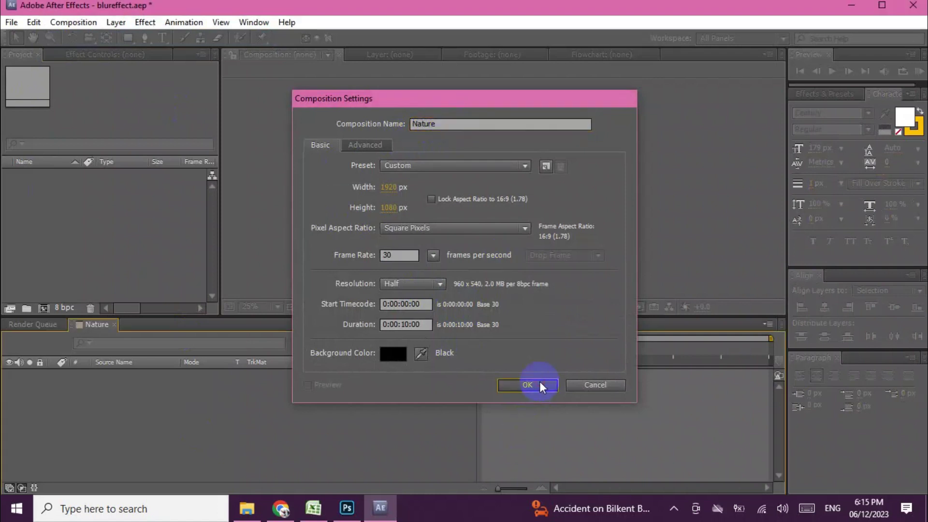
pyautogui.click(539, 384)
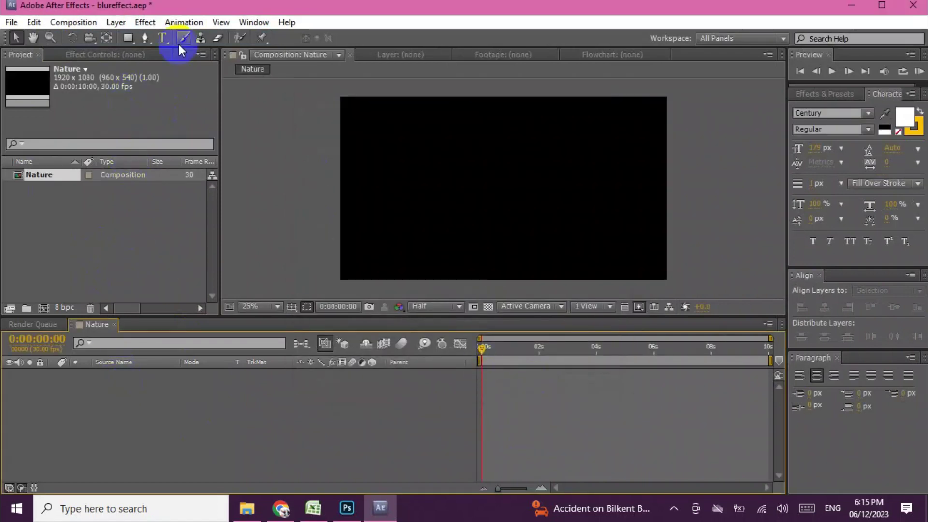
# Add a text layer reading NATURE
pyautogui.click(164, 38)
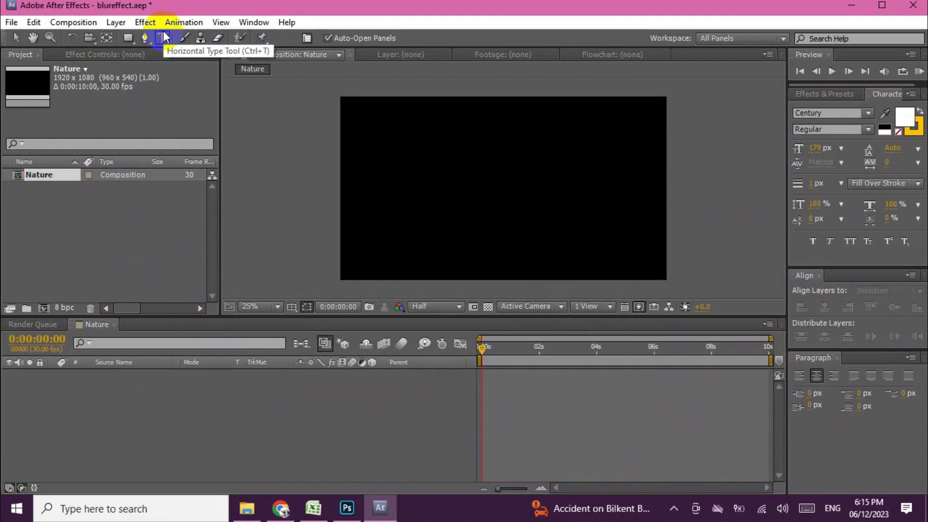
pyautogui.click(483, 180)
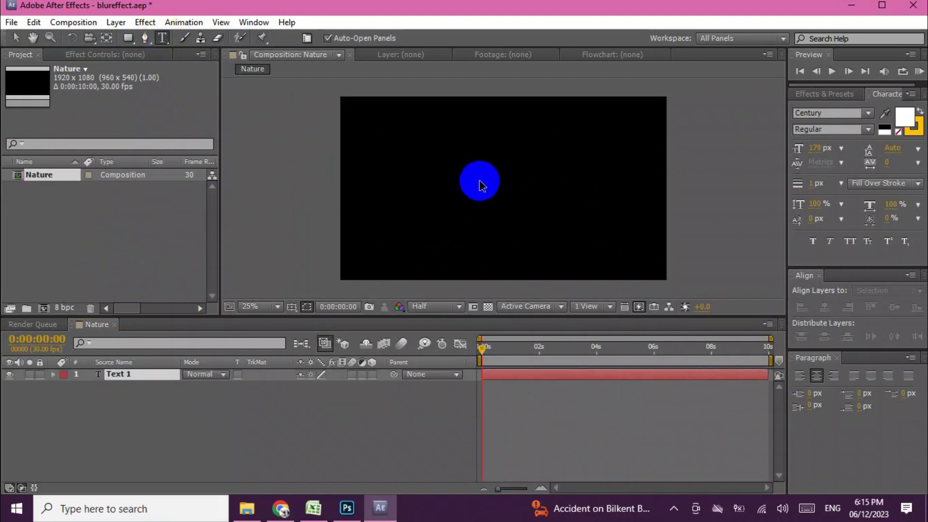
pyautogui.write('NATU')
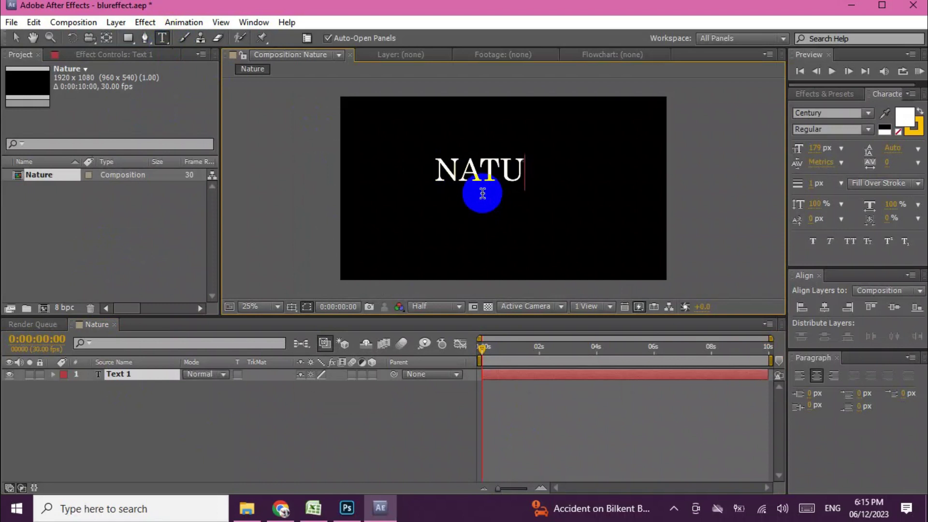
pyautogui.write('RE')
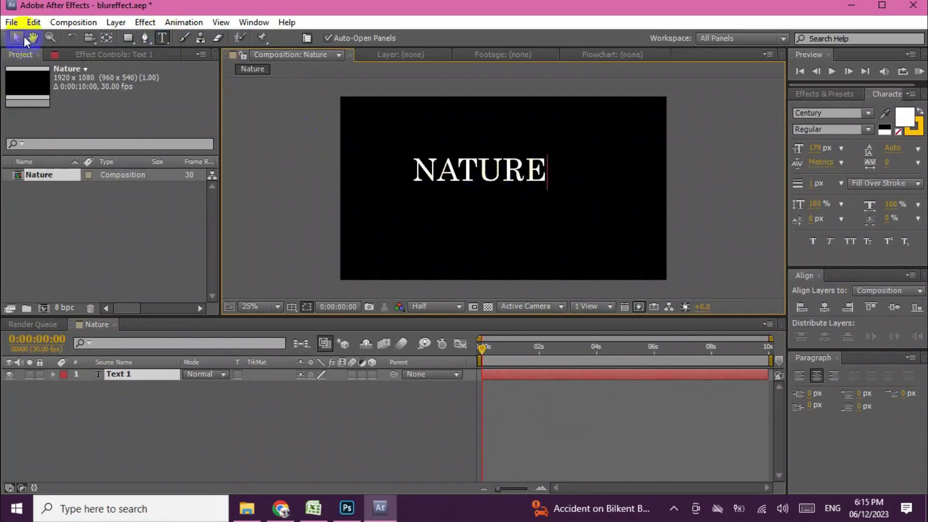
pyautogui.click(16, 38)
# Centre NATURE horizontally and vertically in the frame and centre-align its paragraph
pyautogui.click(893, 306)
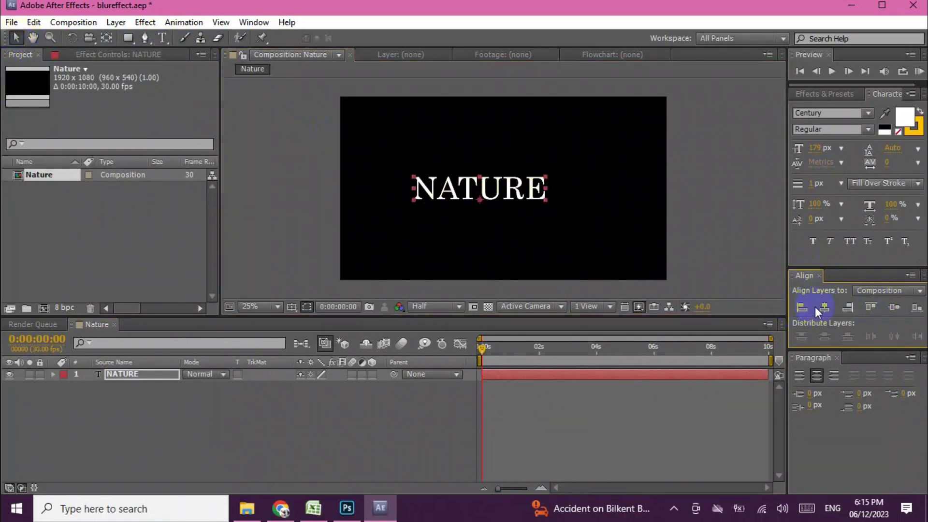
pyautogui.click(824, 306)
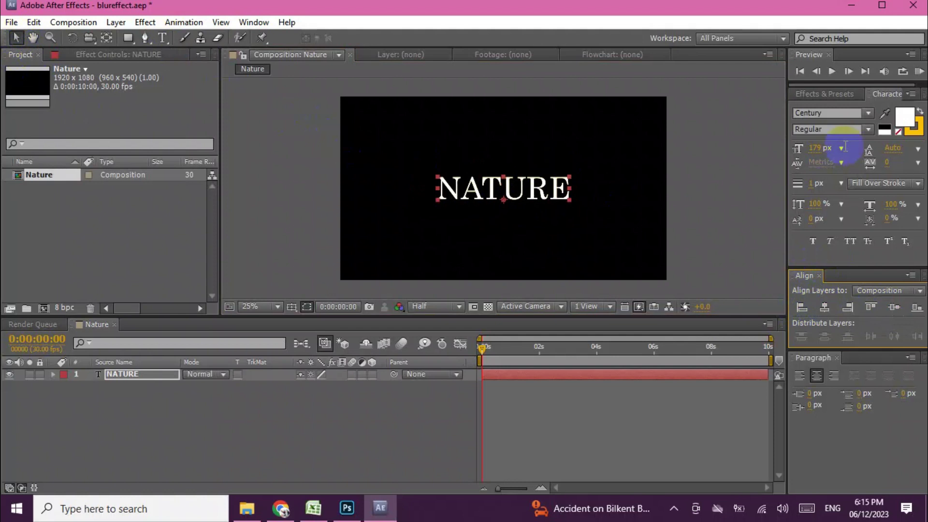
pyautogui.click(887, 97)
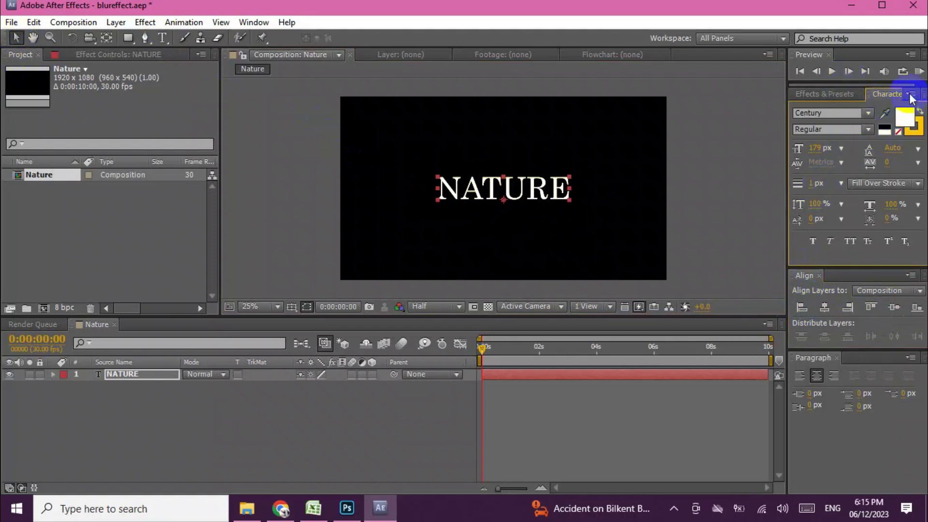
pyautogui.click(818, 374)
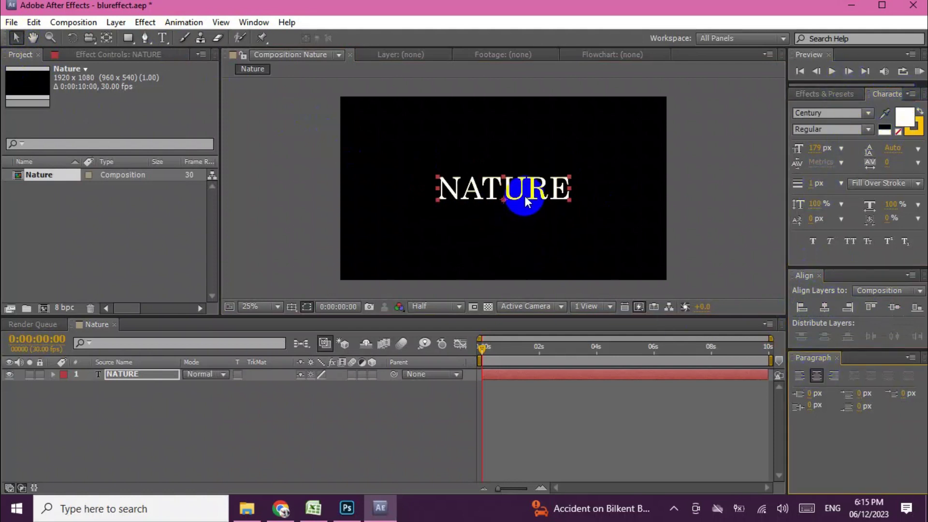
# Change NATURE's font to Century Schoolbook with the Bold style
pyautogui.click(867, 113)
pyautogui.click(834, 135)
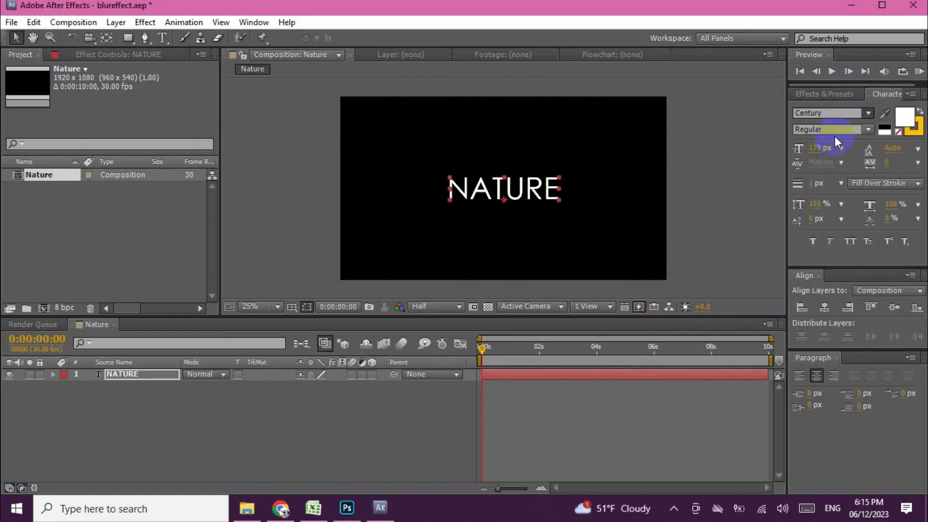
pyautogui.click(866, 113)
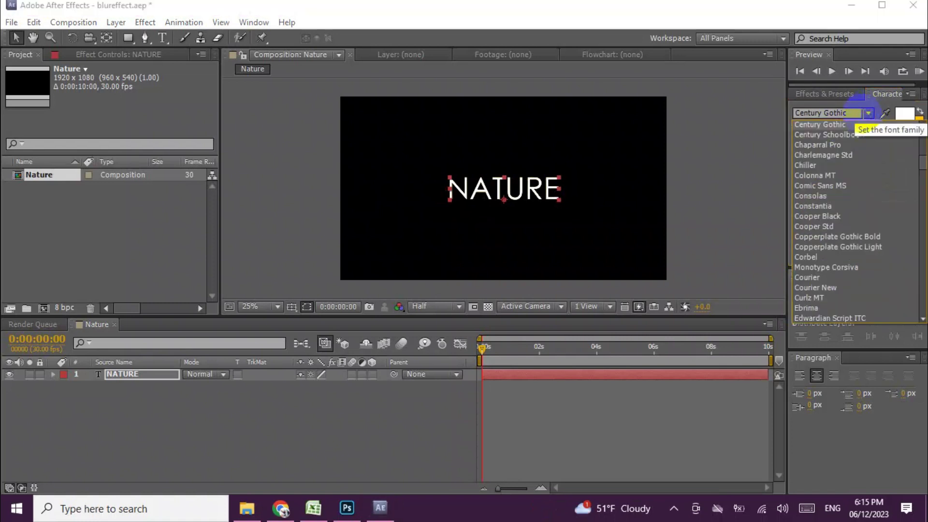
pyautogui.click(847, 134)
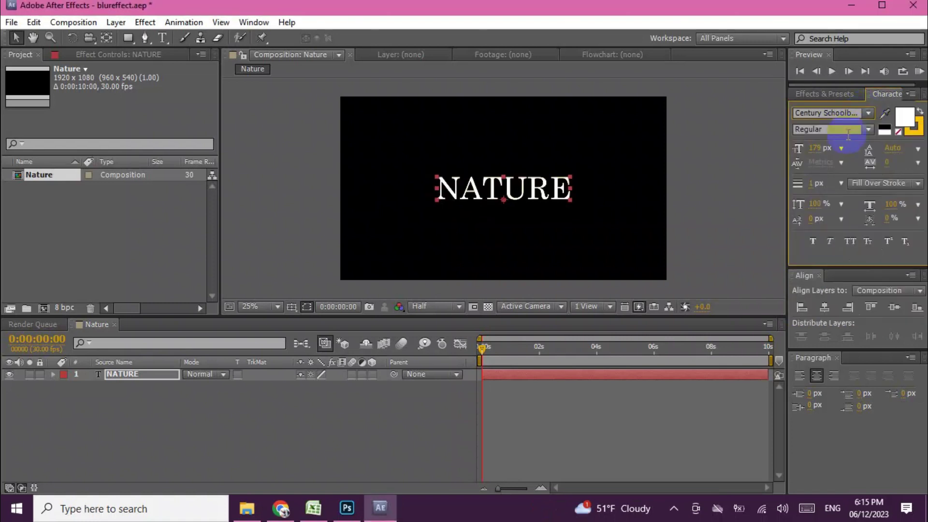
pyautogui.click(533, 189)
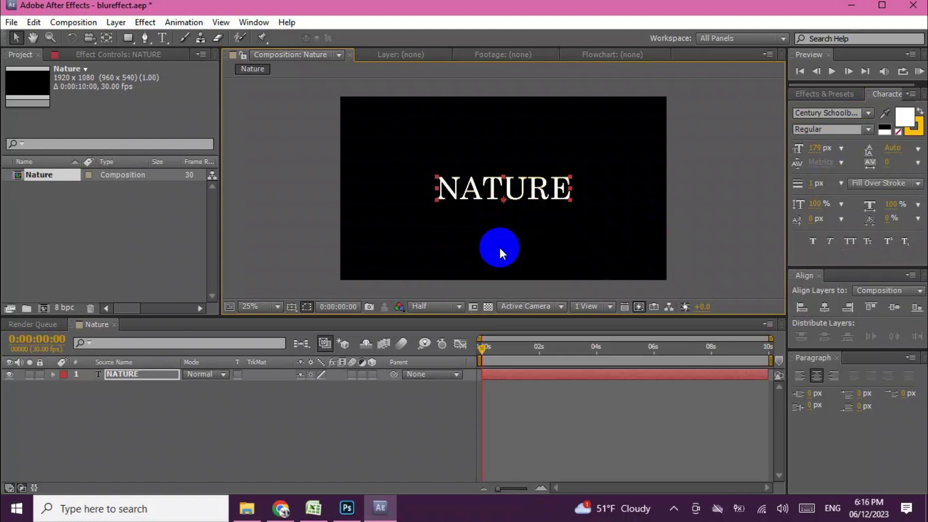
pyautogui.click(866, 131)
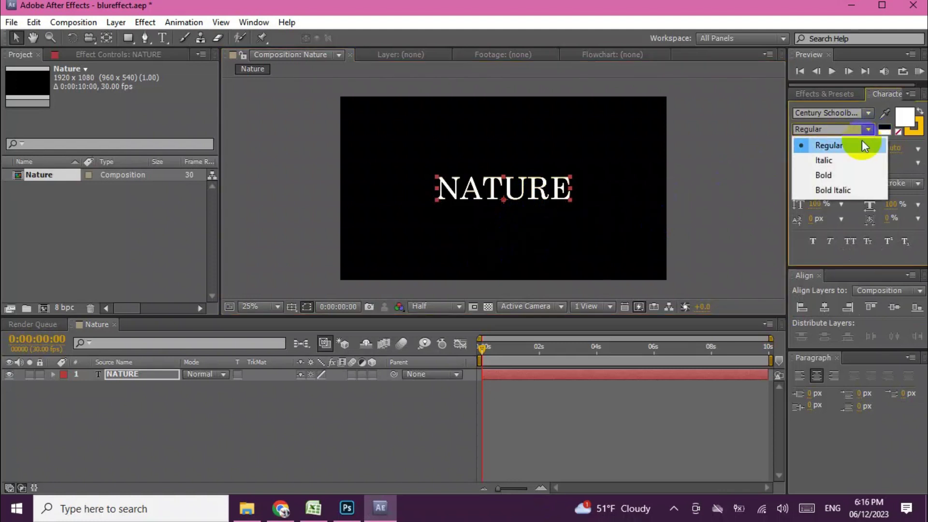
pyautogui.click(838, 177)
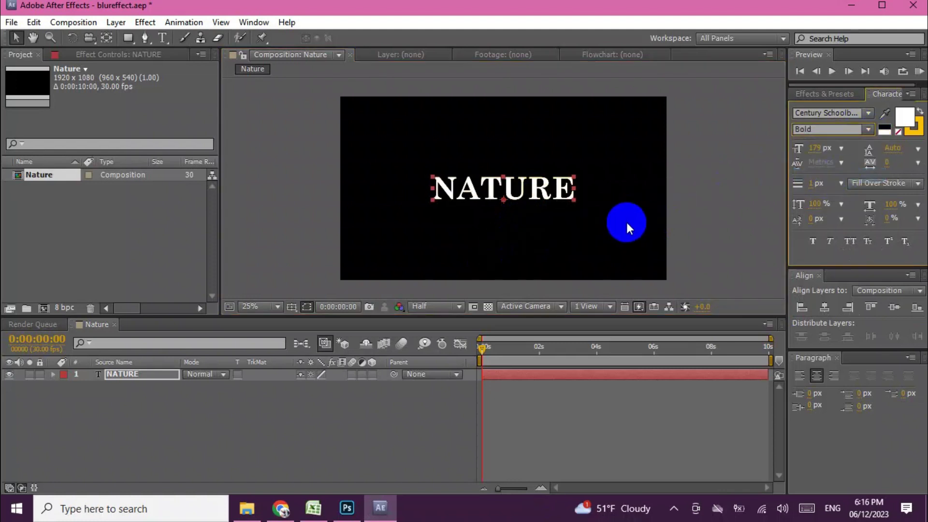
pyautogui.click(264, 407)
# Add a Position animator to NATURE, then add Opacity and Tracking properties to it
pyautogui.click(53, 374)
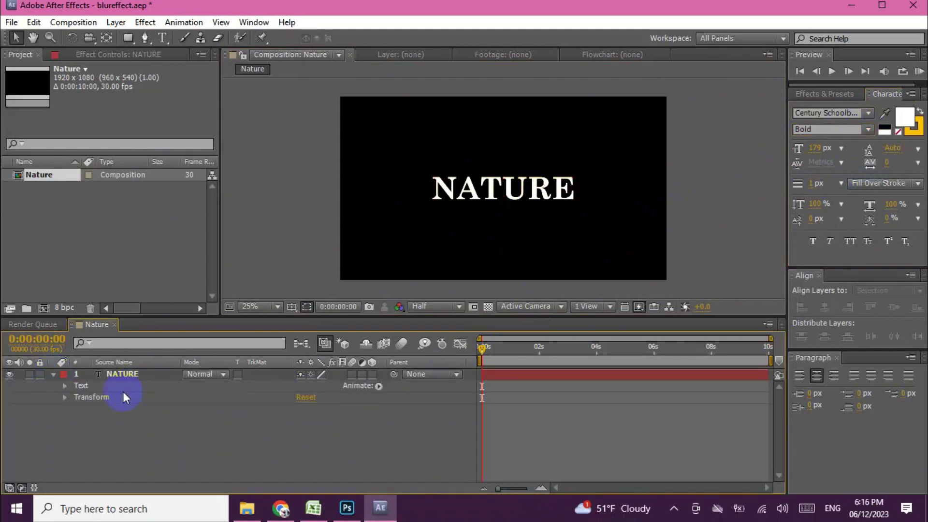
pyautogui.click(379, 387)
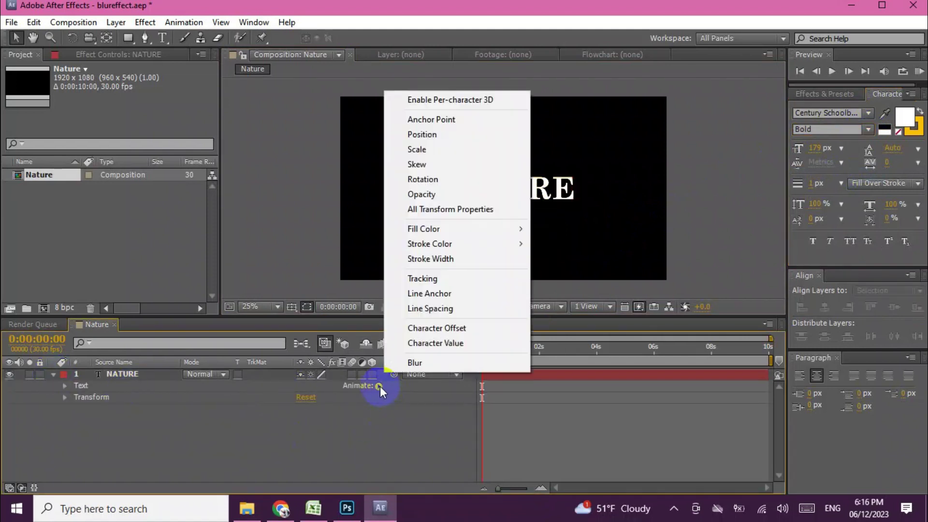
pyautogui.click(438, 136)
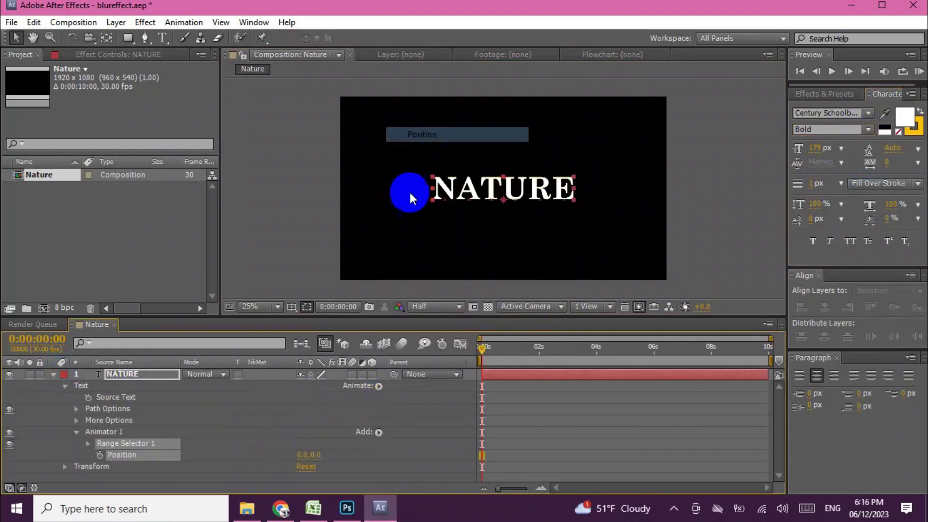
pyautogui.click(378, 432)
pyautogui.moveTo(412, 437)
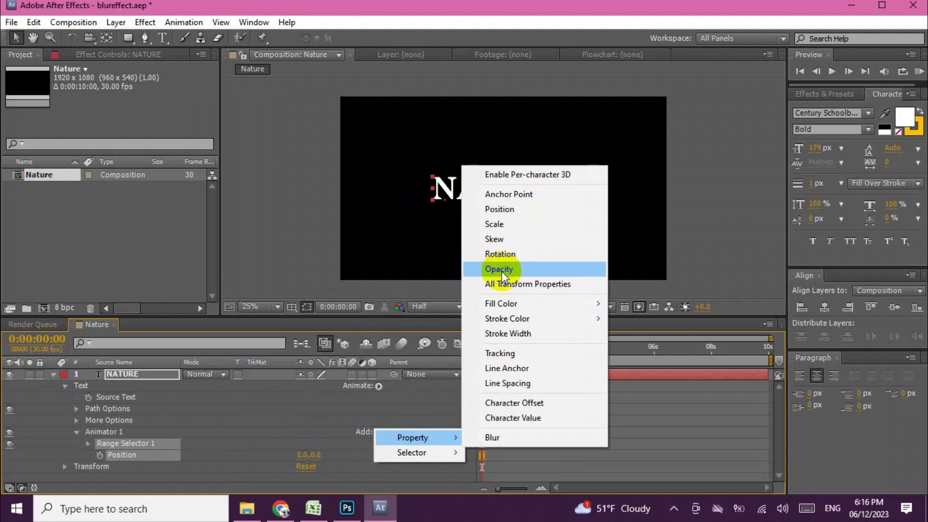
pyautogui.click(501, 271)
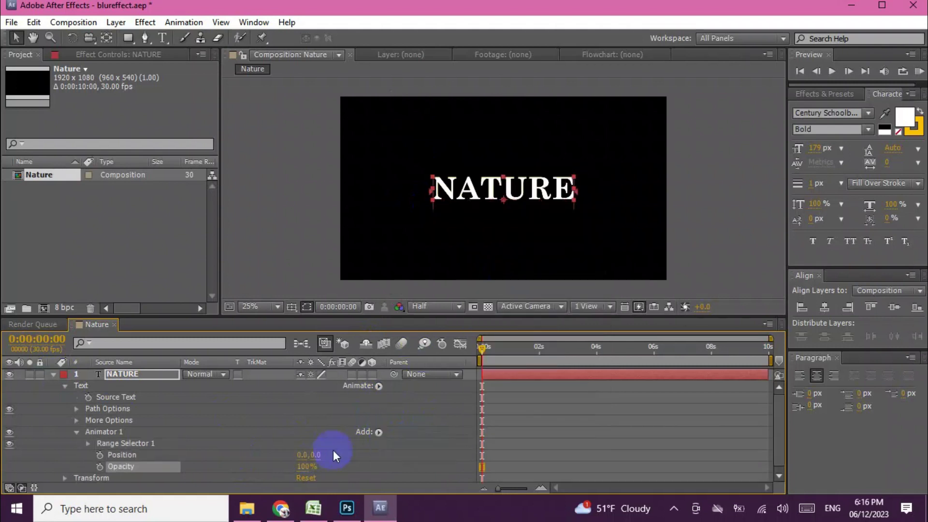
pyautogui.click(377, 431)
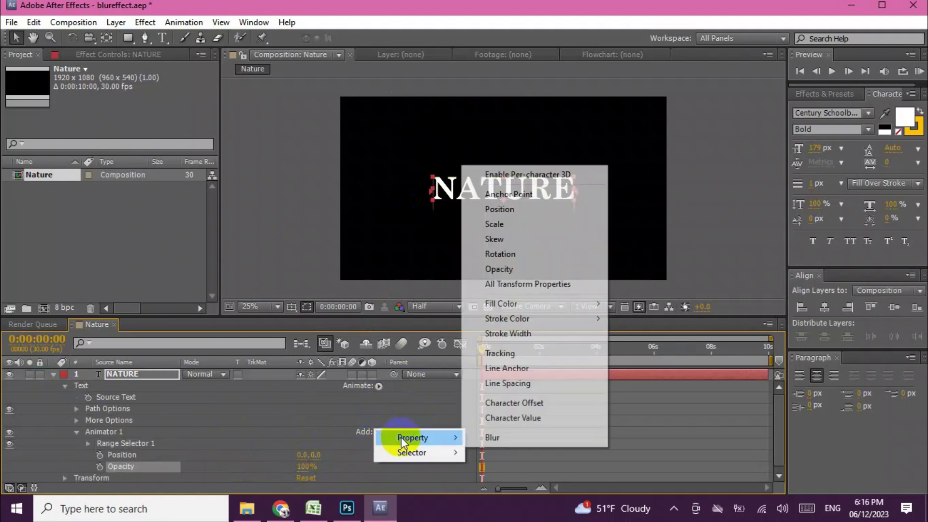
pyautogui.click(507, 354)
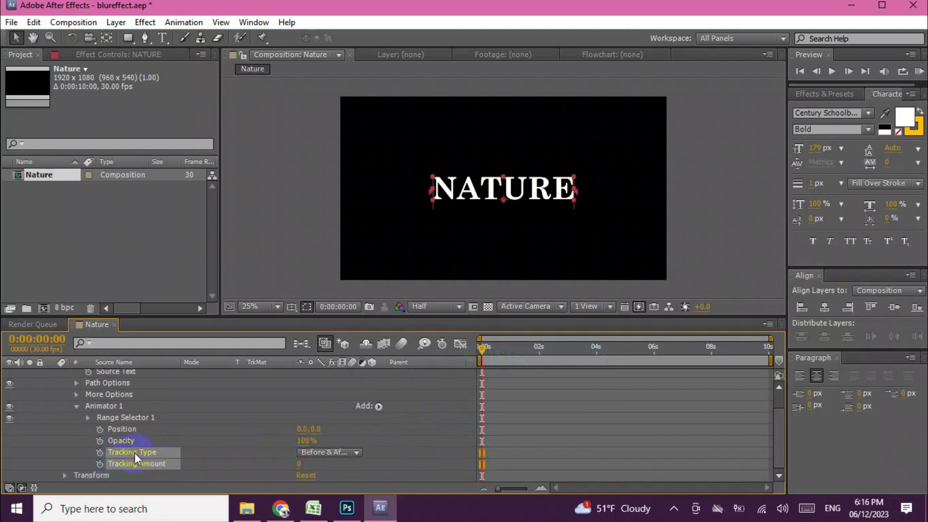
# Set the animator's Tracking Amount to -85, Position Y to 345 and Opacity to 0%
pyautogui.click(309, 465)
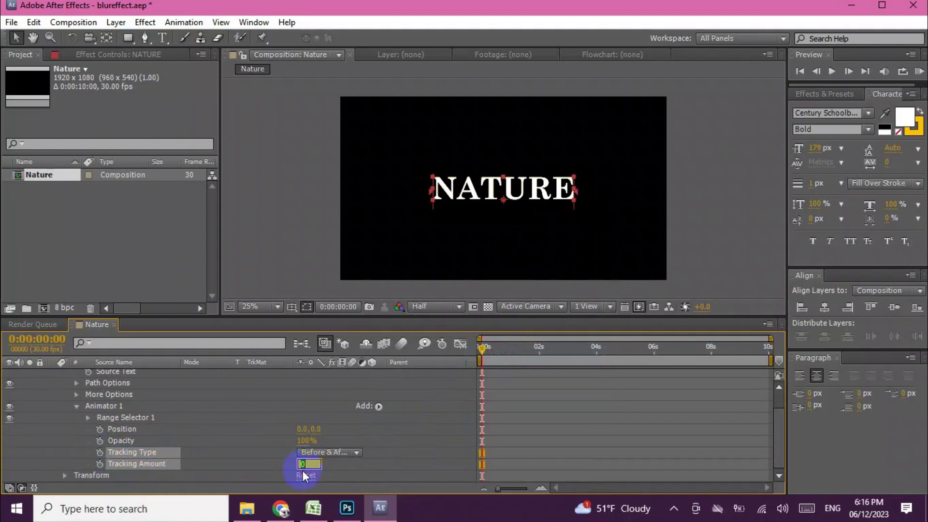
pyautogui.write('-')
pyautogui.write('85')
pyautogui.press('Return')
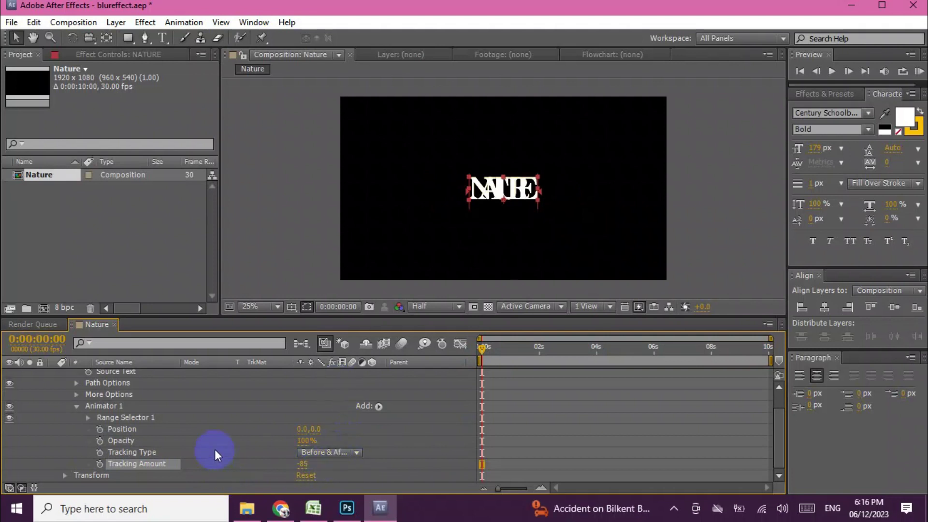
pyautogui.click(317, 429)
pyautogui.press('Return')
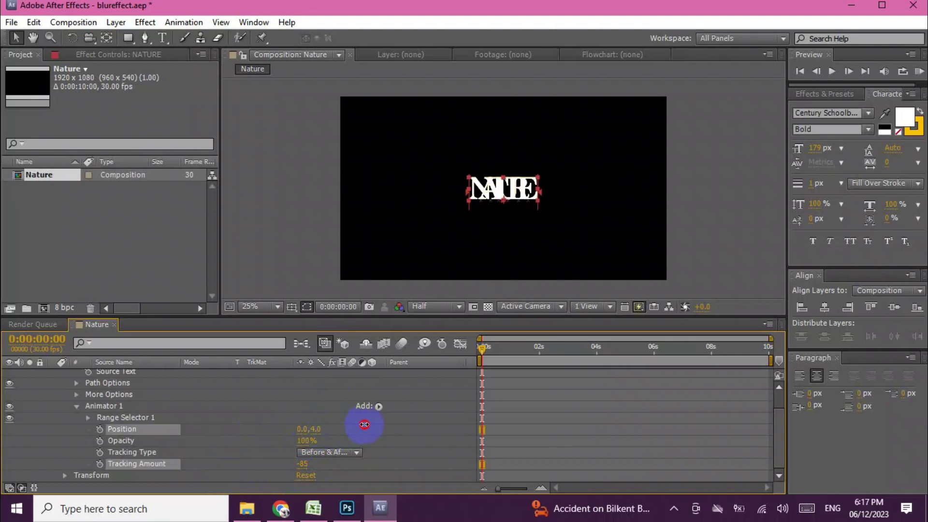
pyautogui.moveTo(319, 428); pyautogui.dragTo(552, 434)
pyautogui.click(307, 440)
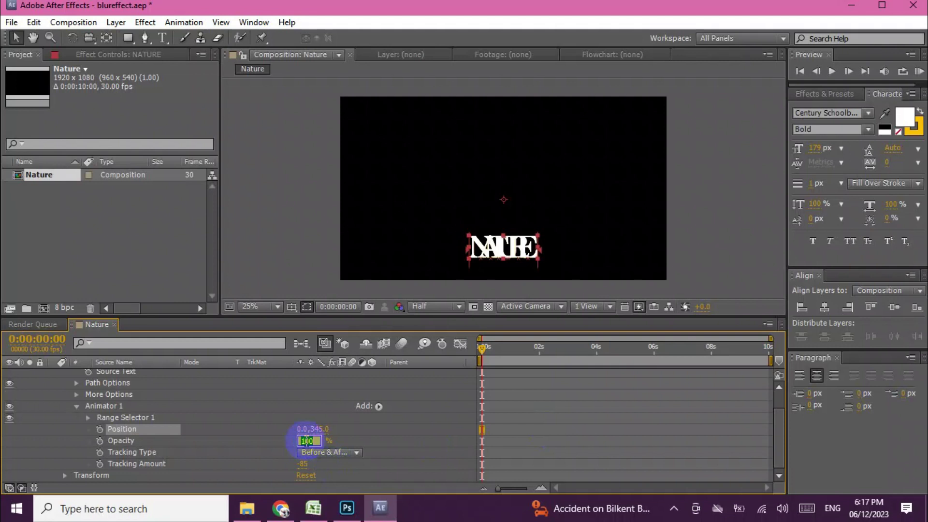
pyautogui.write('0')
pyautogui.press('Return')
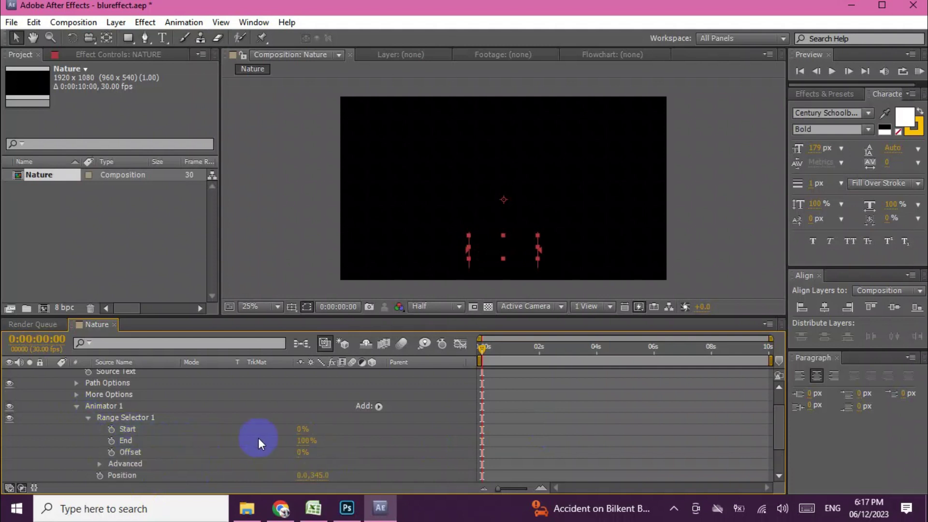
# Keyframe the Range Selector Offset at -100% on the first frame
pyautogui.click(161, 429)
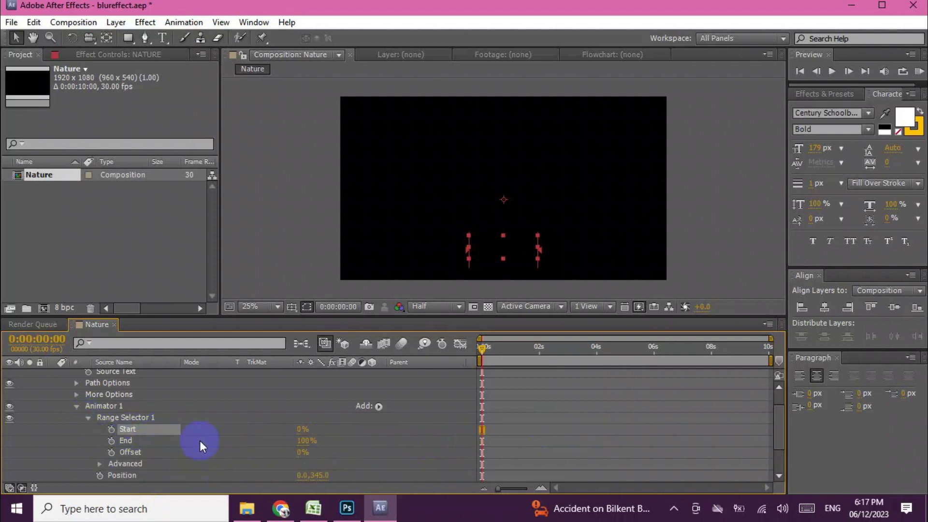
pyautogui.click(306, 462)
pyautogui.click(301, 452)
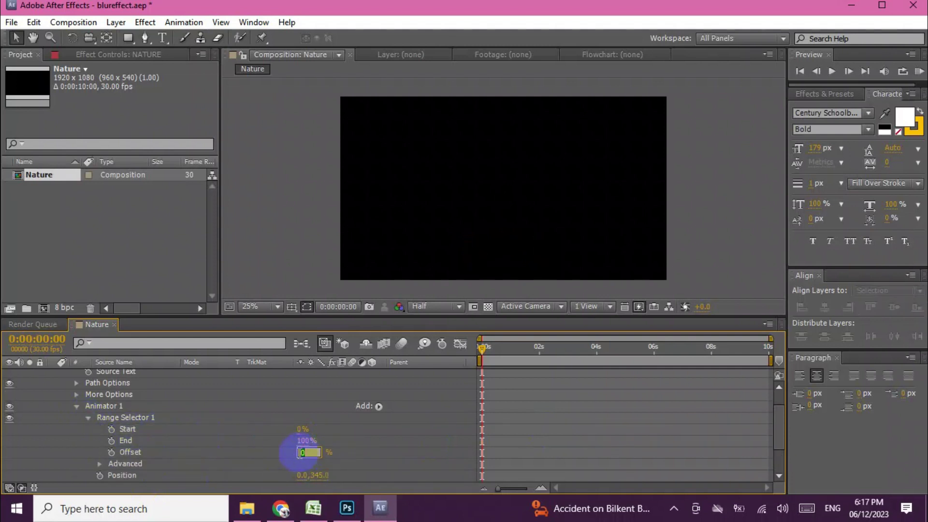
pyautogui.write('-100')
pyautogui.press('Return')
pyautogui.click(111, 452)
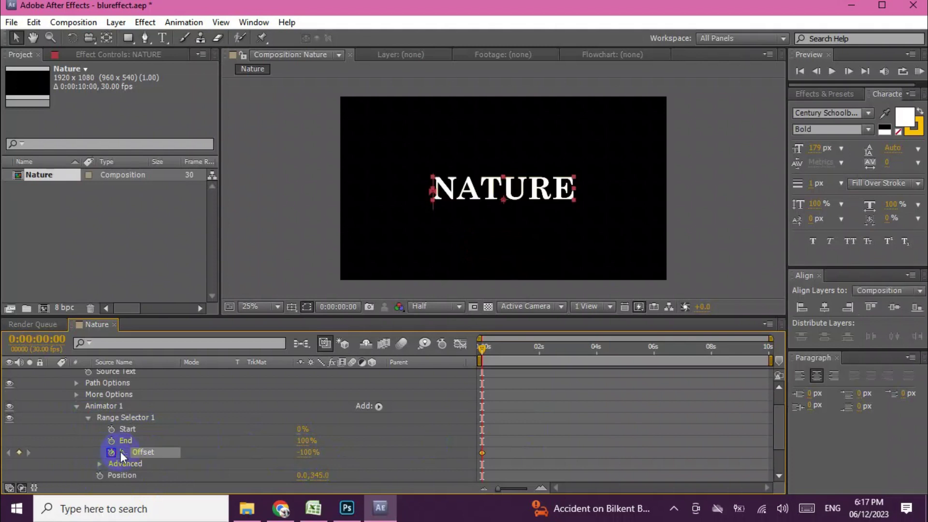
# Set Offset to 100% at 3 seconds, end the work area there, and preview
pyautogui.click(573, 351)
pyautogui.moveTo(573, 350); pyautogui.dragTo(568, 350)
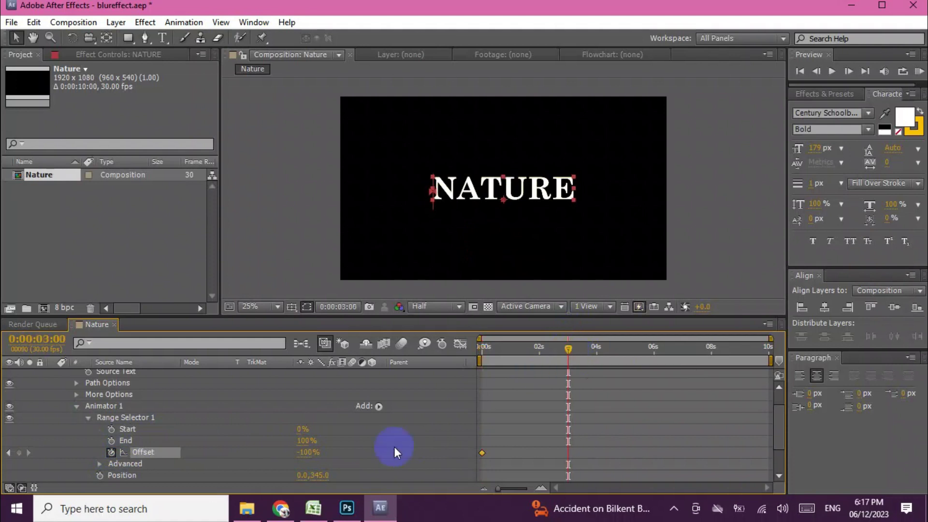
pyautogui.click(309, 453)
pyautogui.write('100')
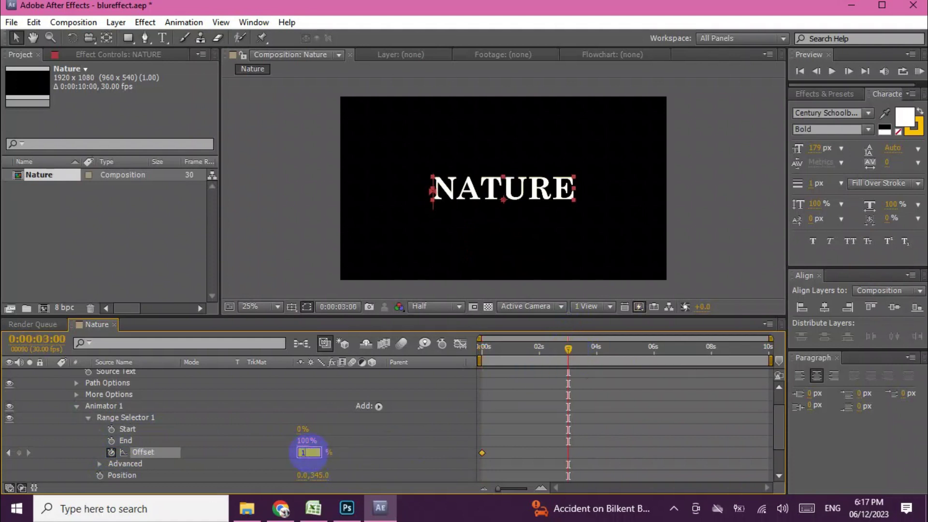
pyautogui.press('Return')
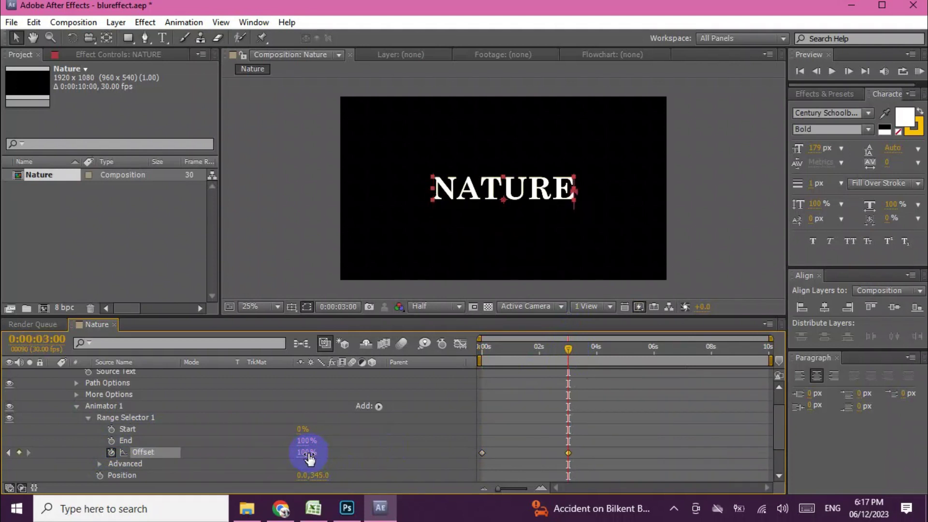
pyautogui.press('n')
pyautogui.press('KP_0')
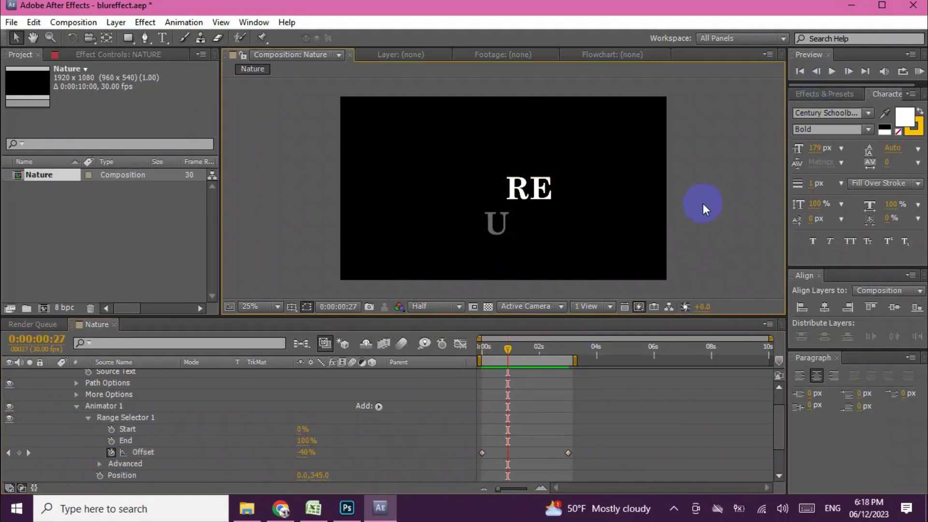
# Preview the animation, expand the Range Selector's Advanced settings, and return to 0s
pyautogui.click(834, 72)
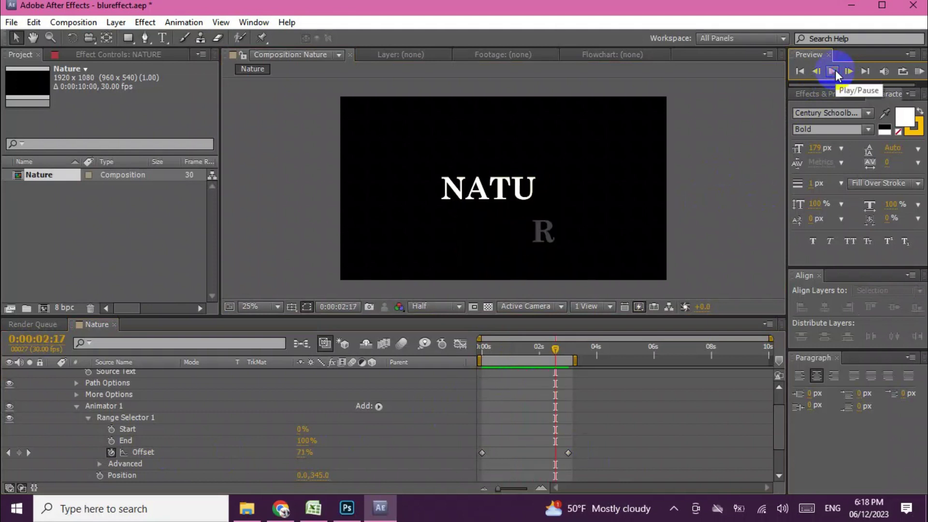
pyautogui.scroll(-3, 126, 446)
pyautogui.scroll(-1, 124, 451)
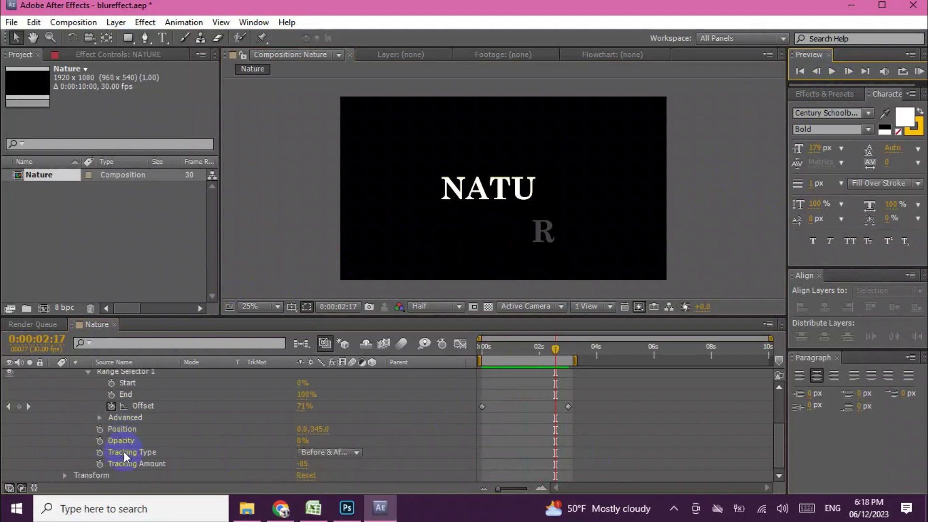
pyautogui.scroll(5, 124, 451)
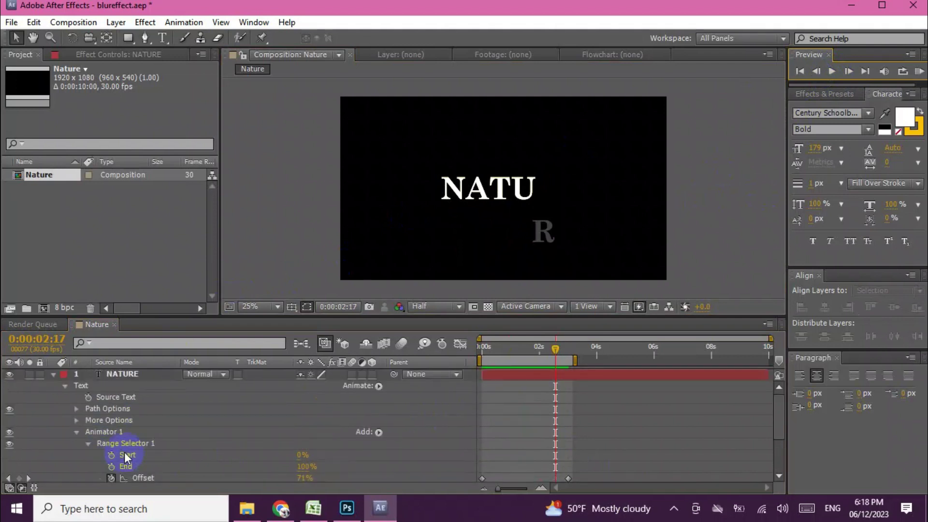
pyautogui.scroll(-2, 124, 452)
pyautogui.scroll(-4, 124, 451)
pyautogui.click(99, 420)
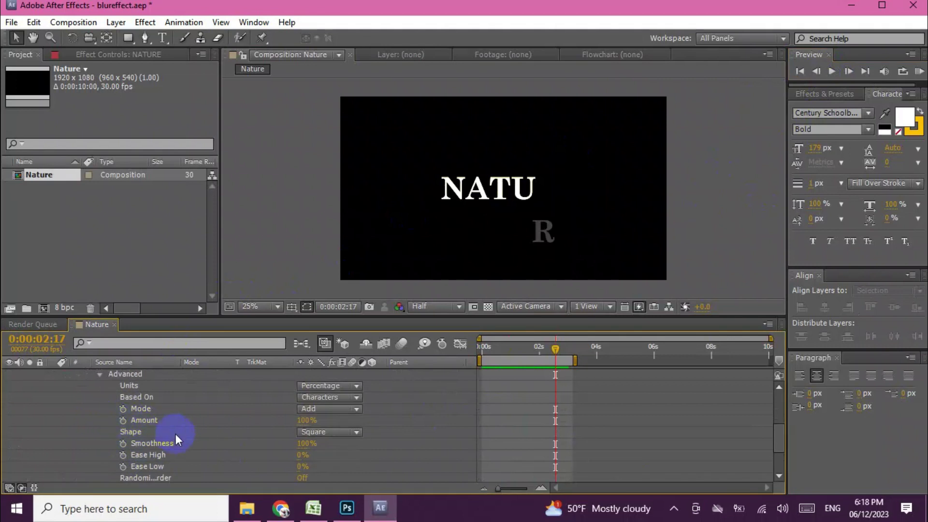
pyautogui.click(176, 457)
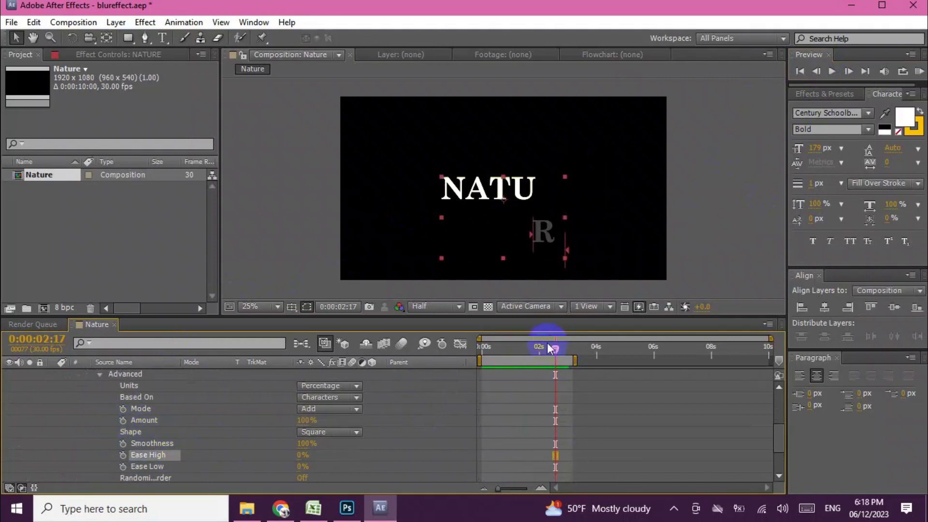
pyautogui.moveTo(555, 348); pyautogui.dragTo(465, 346)
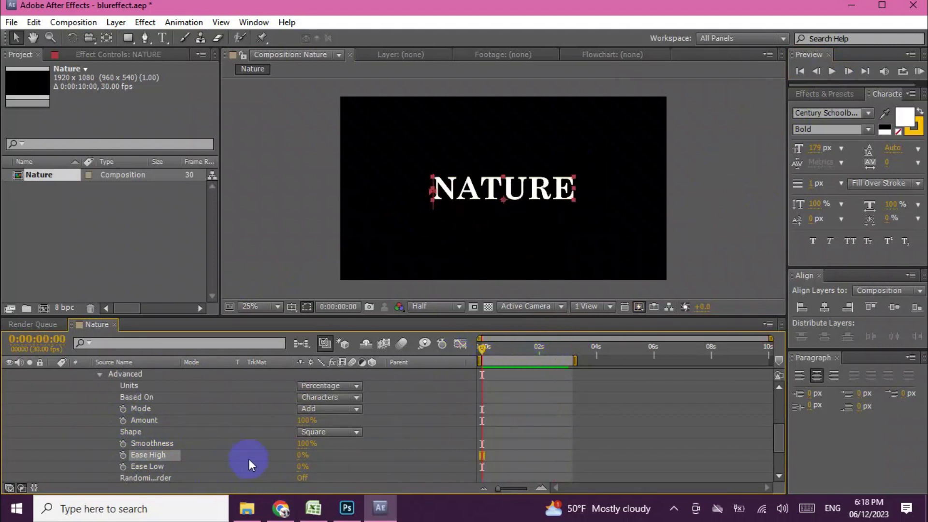
# Set the selector Shape to Ramp Up and Ease Low to 100%, then preview
pyautogui.click(327, 431)
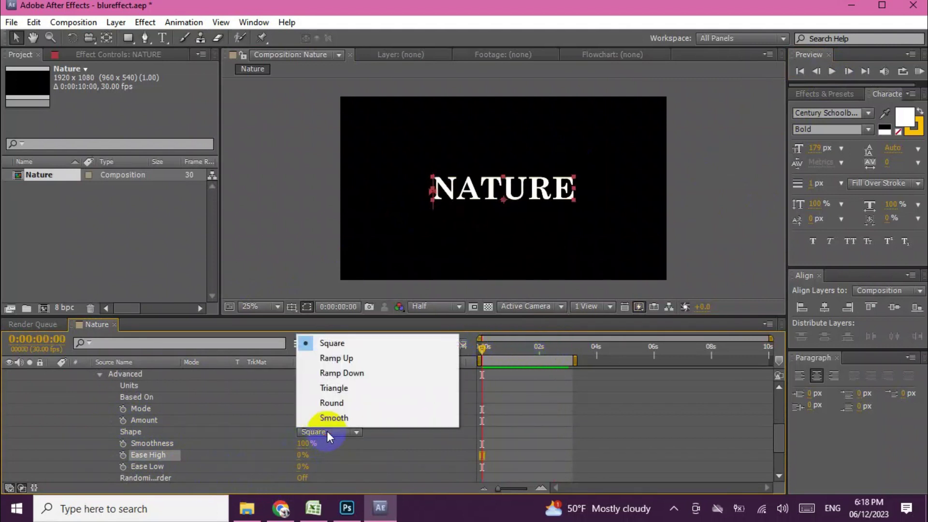
pyautogui.click(354, 353)
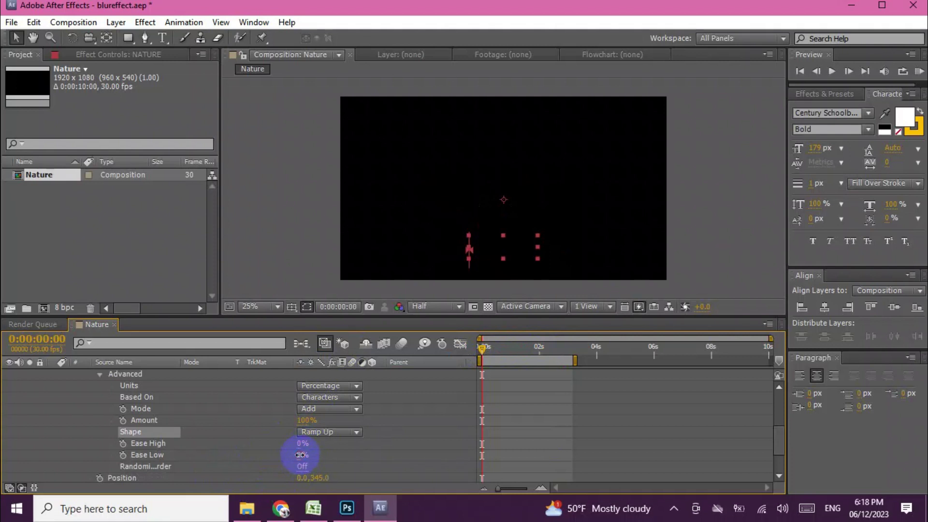
pyautogui.click(301, 455)
pyautogui.write('100')
pyautogui.press('Return')
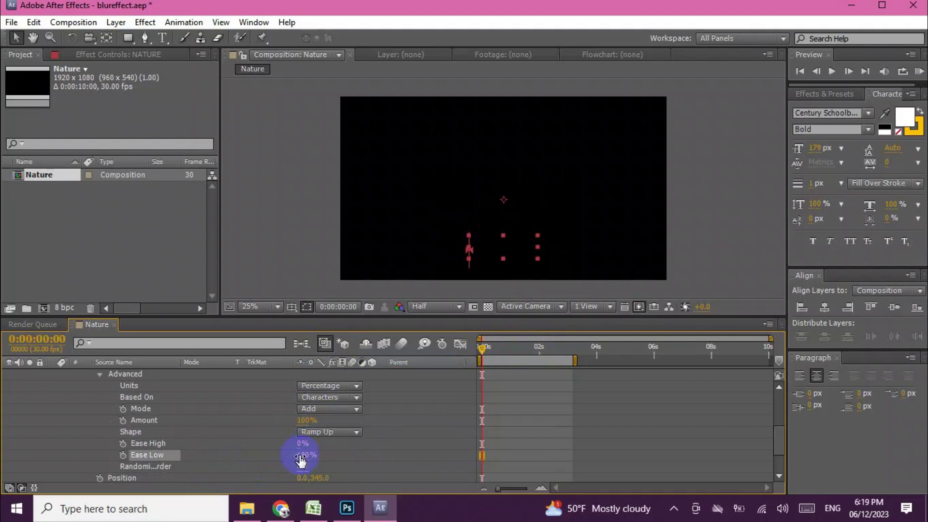
pyautogui.click(832, 71)
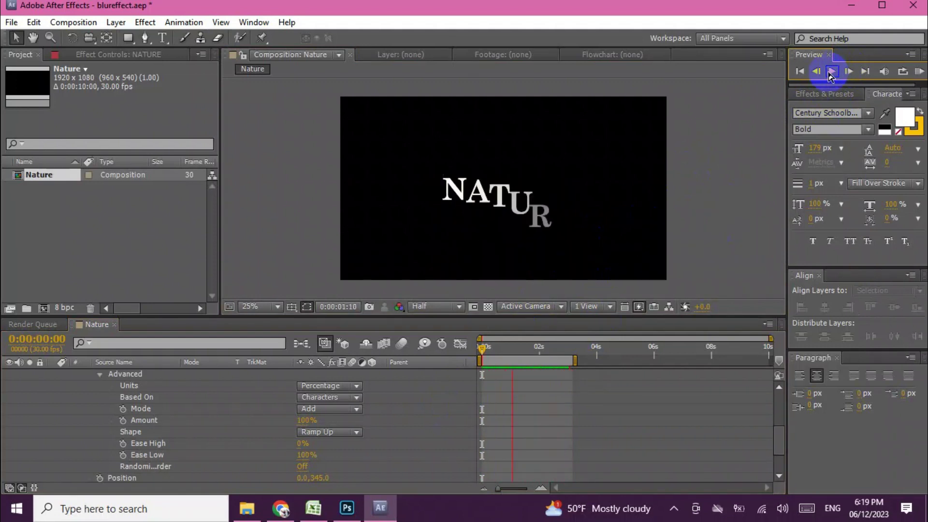
# Stop the preview and apply the 4-Color Gradient effect to NATURE
pyautogui.click(824, 94)
pyautogui.click(798, 109)
pyautogui.write('gradi')
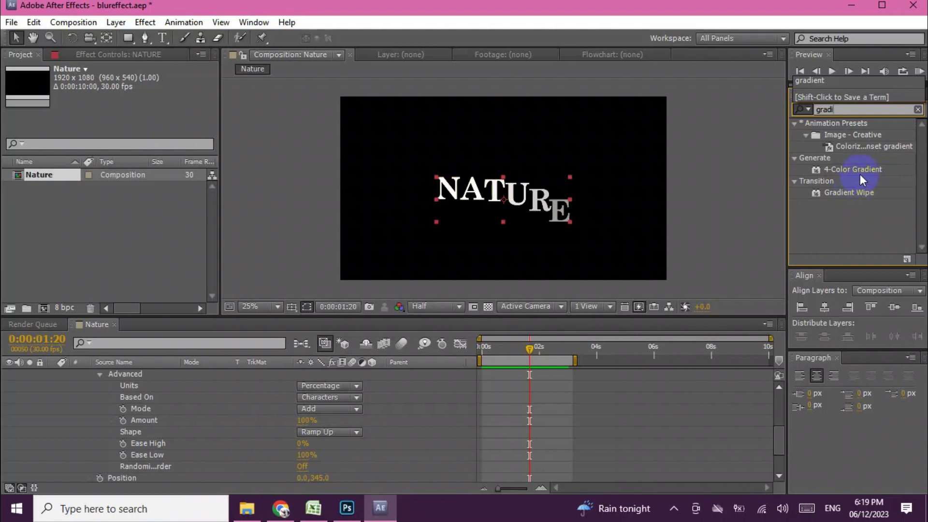
pyautogui.moveTo(863, 169)
pyautogui.mouseDown()
pyautogui.moveTo(163, 373)
pyautogui.moveTo(506, 192)
pyautogui.mouseUp()
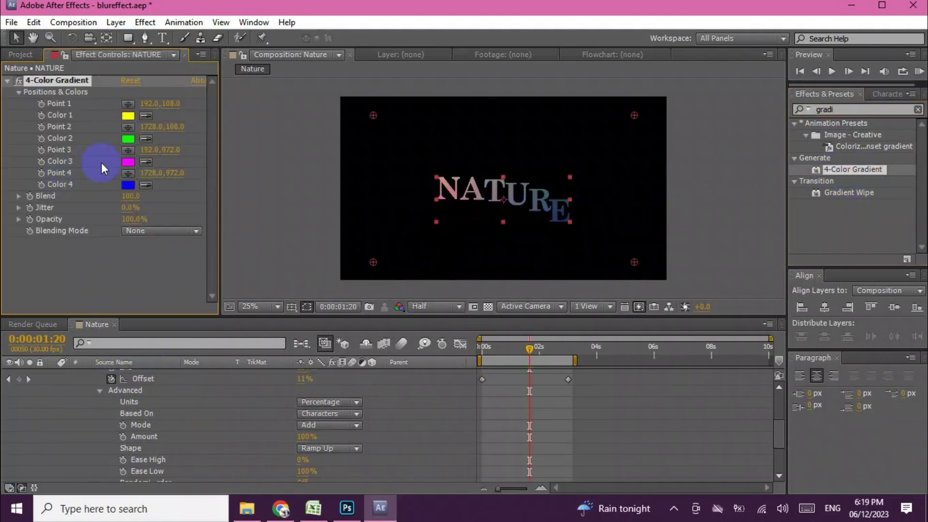
# Set gradient Color 4 to white and Color 3 to orange
pyautogui.click(129, 192)
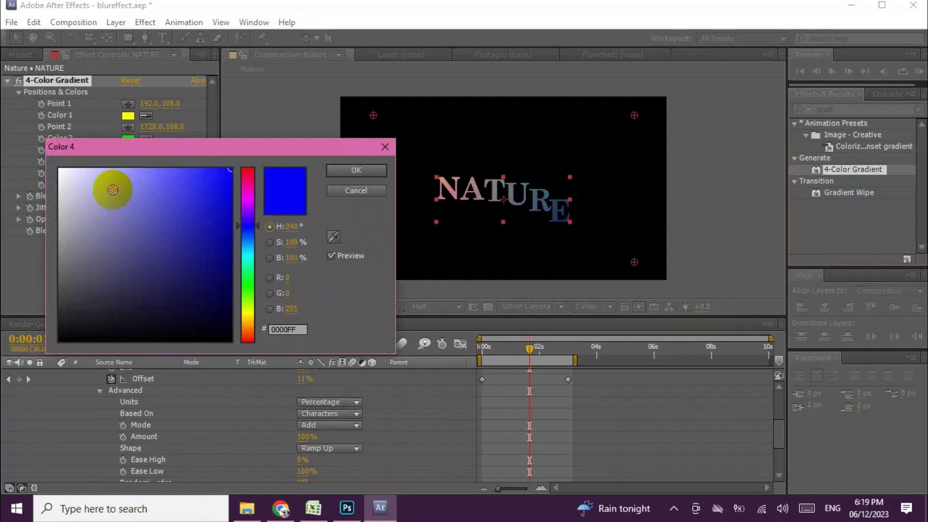
pyautogui.moveTo(110, 187); pyautogui.dragTo(55, 151)
pyautogui.click(366, 171)
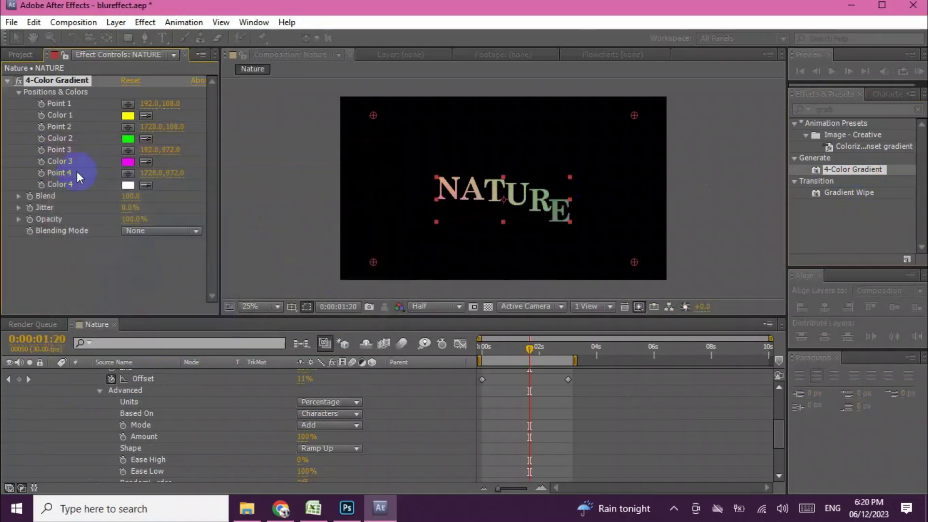
pyautogui.click(128, 161)
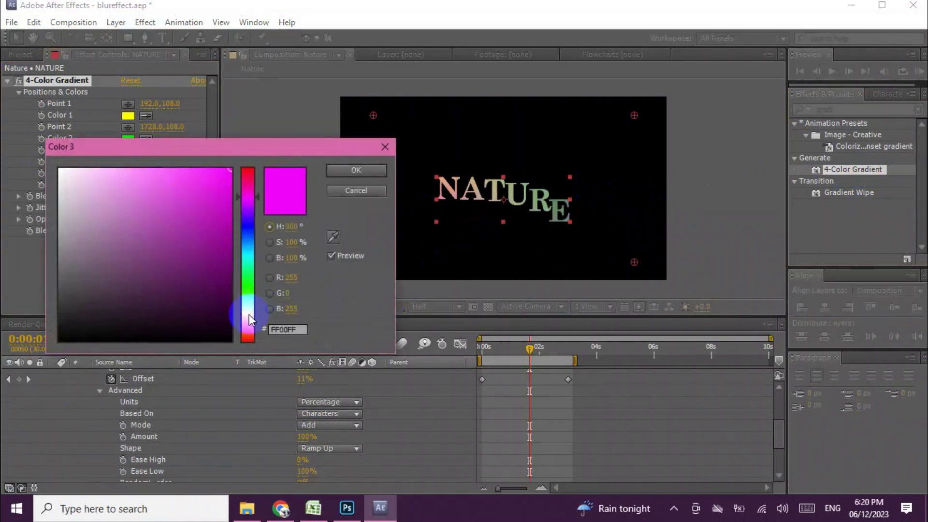
pyautogui.moveTo(249, 314); pyautogui.dragTo(249, 321)
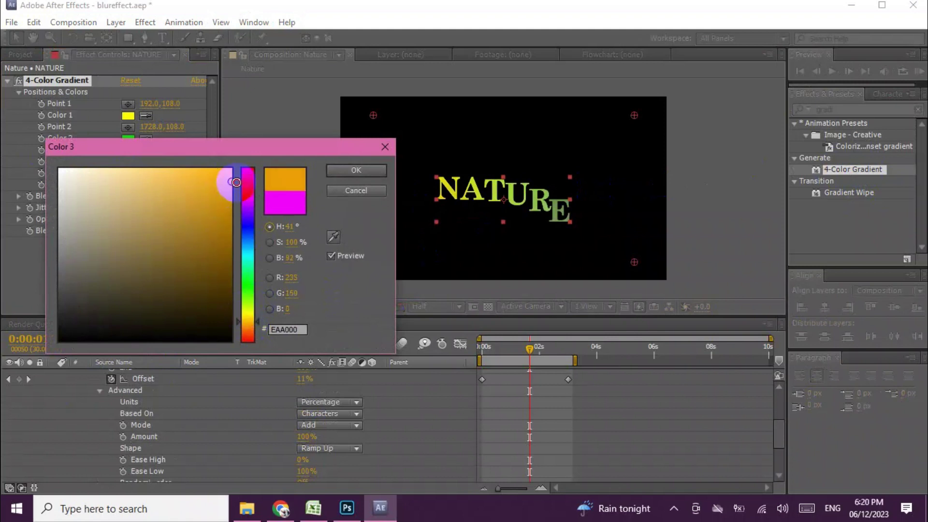
pyautogui.click(338, 171)
# Set Color 2 to a darker orange and Color 1 to pale yellow
pyautogui.click(127, 139)
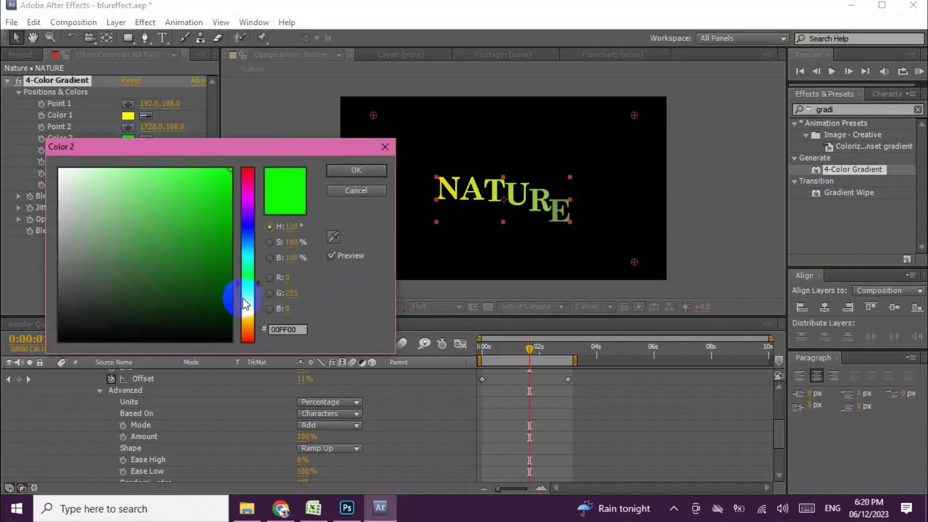
pyautogui.click(248, 330)
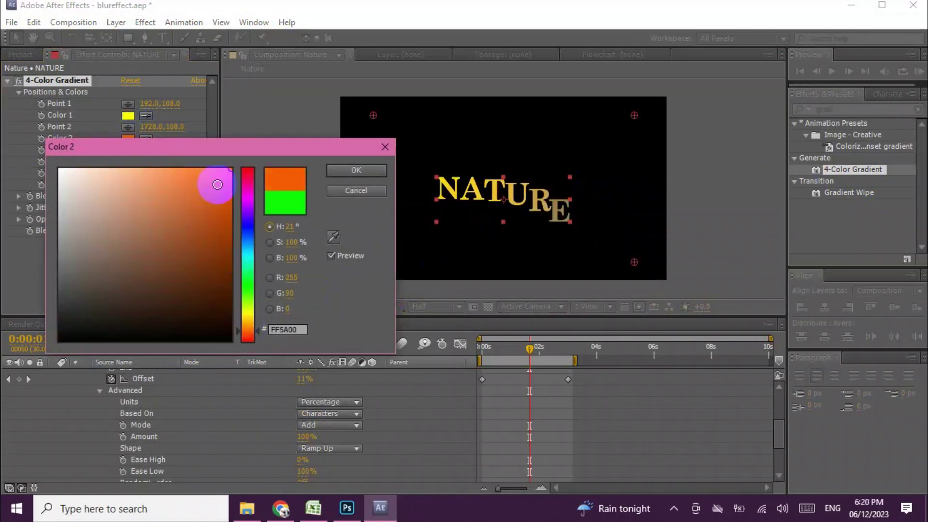
pyautogui.moveTo(218, 228); pyautogui.dragTo(236, 199)
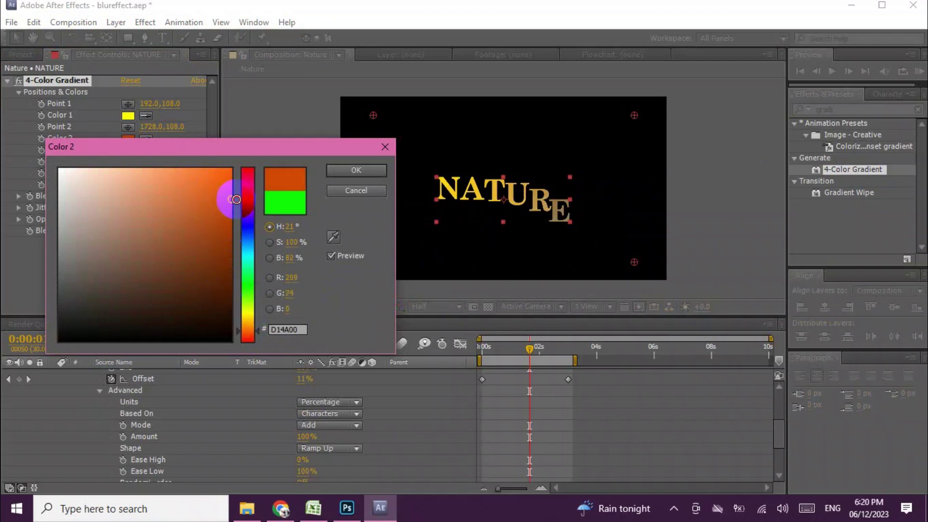
pyautogui.click(356, 170)
pyautogui.click(125, 116)
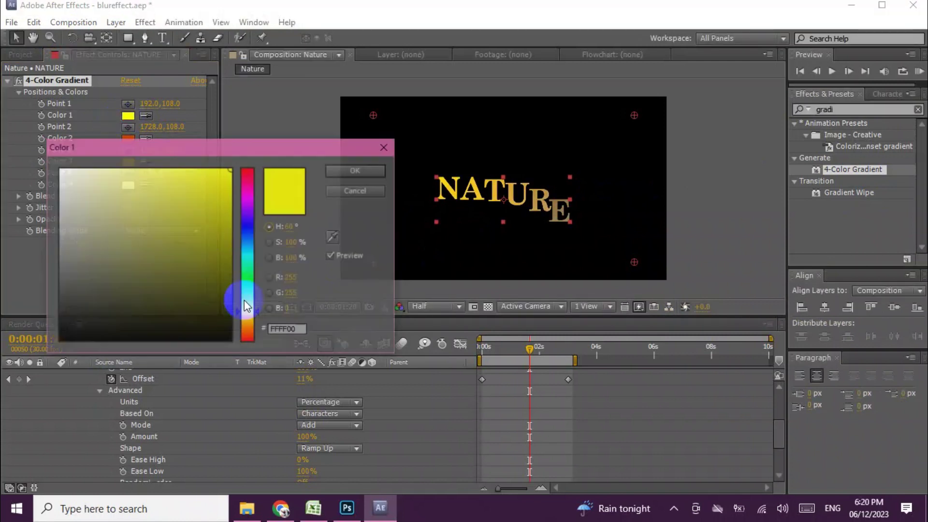
pyautogui.moveTo(212, 252)
pyautogui.mouseDown()
pyautogui.moveTo(141, 166)
pyautogui.moveTo(199, 170)
pyautogui.moveTo(212, 159)
pyautogui.mouseUp()
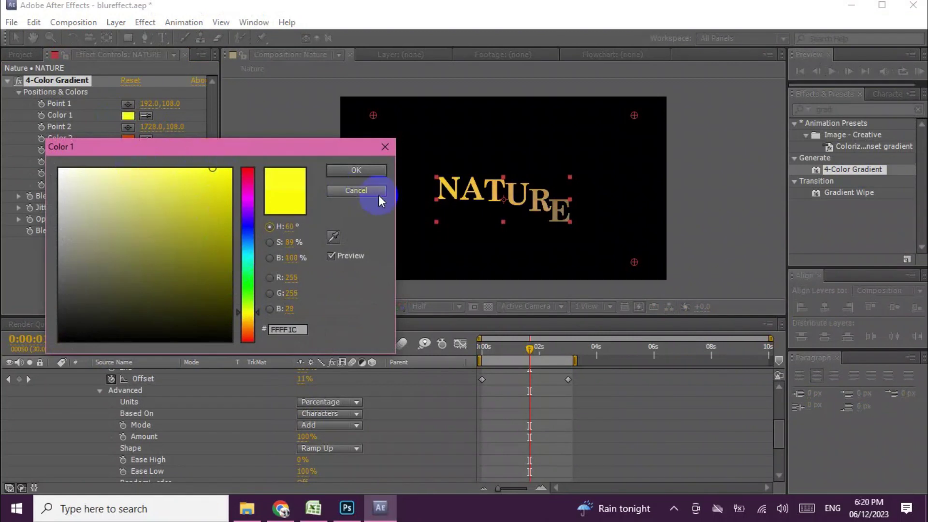
pyautogui.click(356, 171)
pyautogui.moveTo(529, 347); pyautogui.dragTo(492, 347)
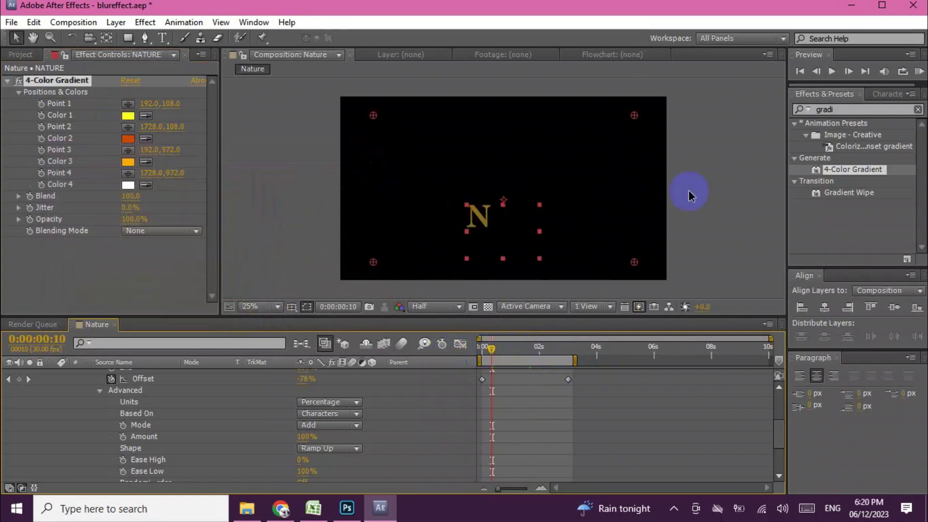
pyautogui.click(715, 189)
pyautogui.click(834, 73)
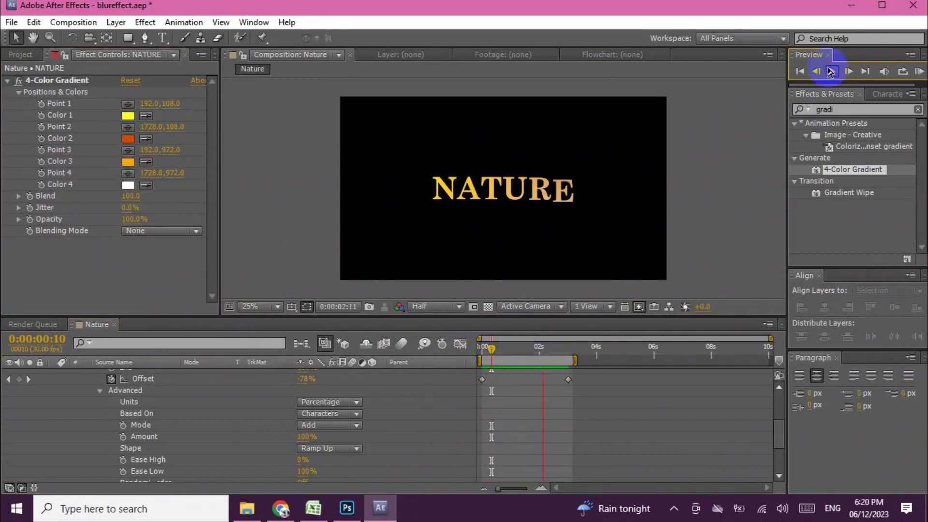
pyautogui.click(830, 71)
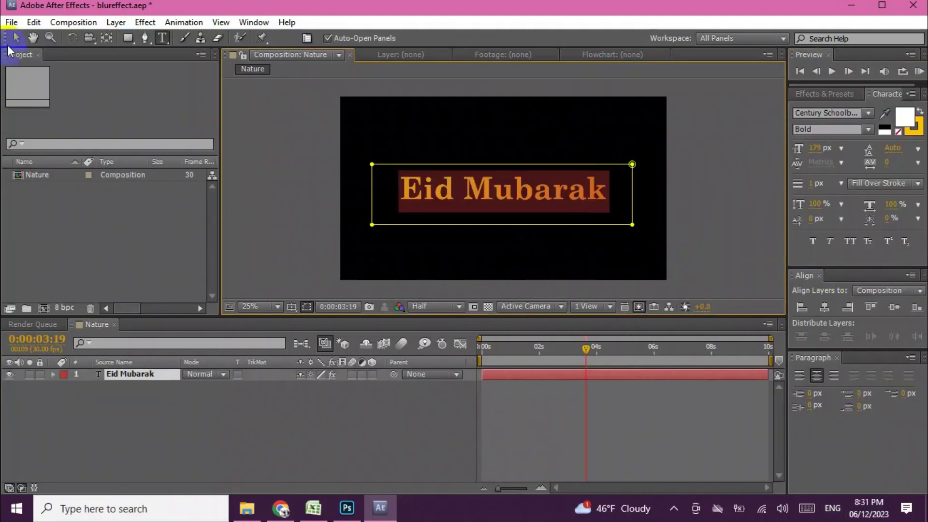
# Replace the Eid Mubarak text with 'Ramadan Mubarak', correcting typos as you go
pyautogui.click(17, 37)
pyautogui.click(527, 190)
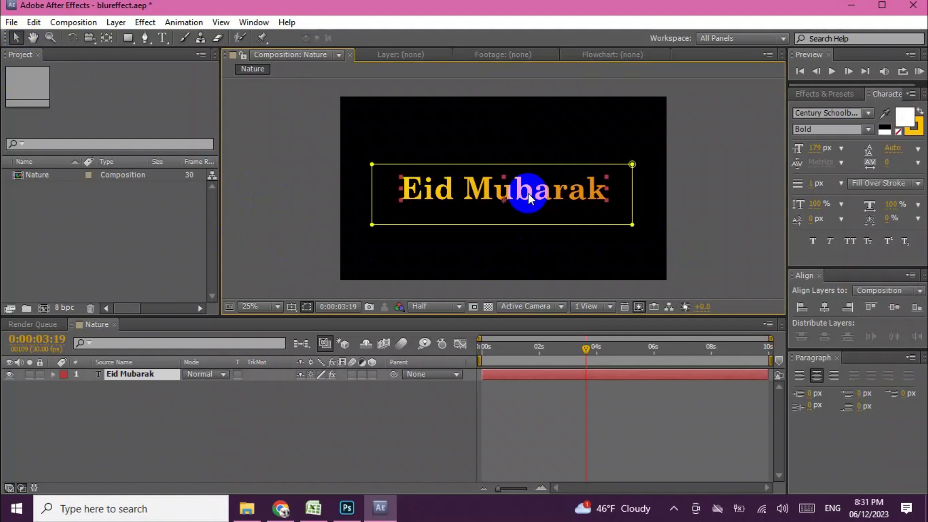
pyautogui.doubleClick(528, 197)
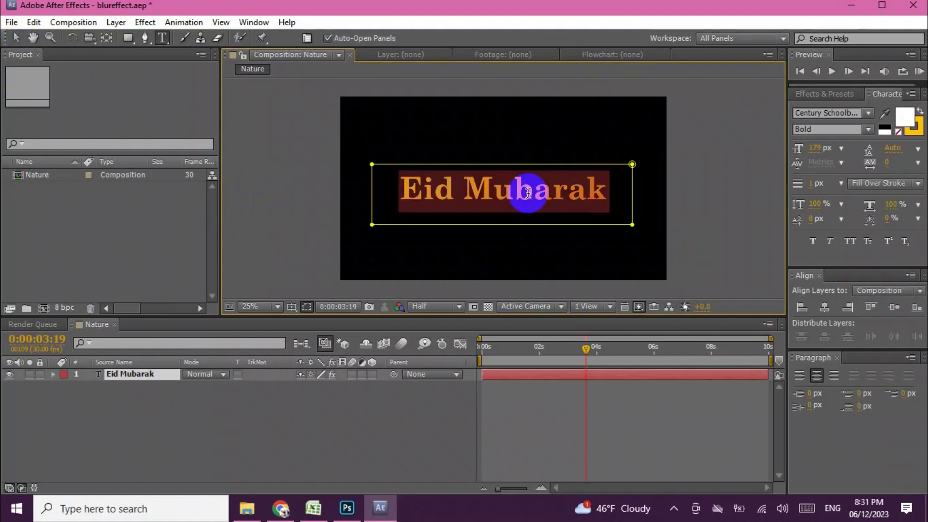
pyautogui.write('Ramadan K')
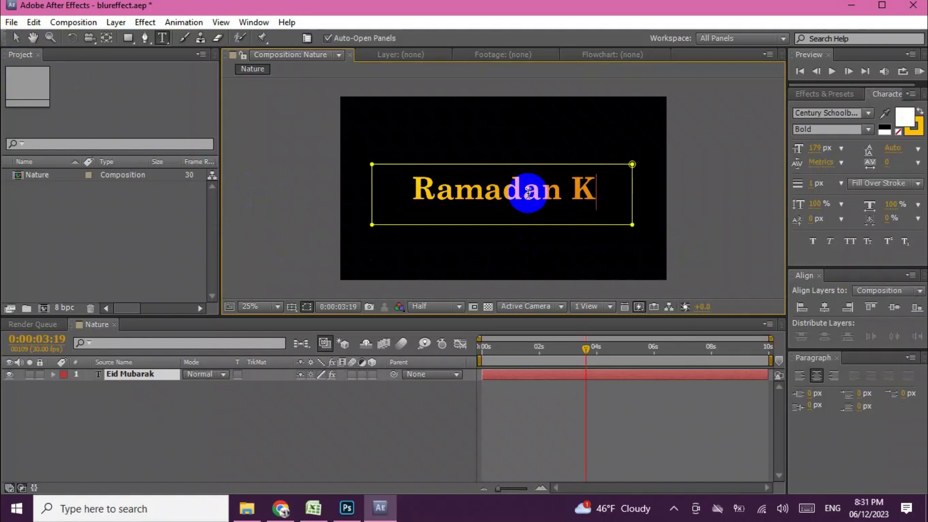
pyautogui.write('ar')
pyautogui.press('BackSpace')
pyautogui.press('BackSpace')
pyautogui.press('BackSpace')
pyautogui.write('M')
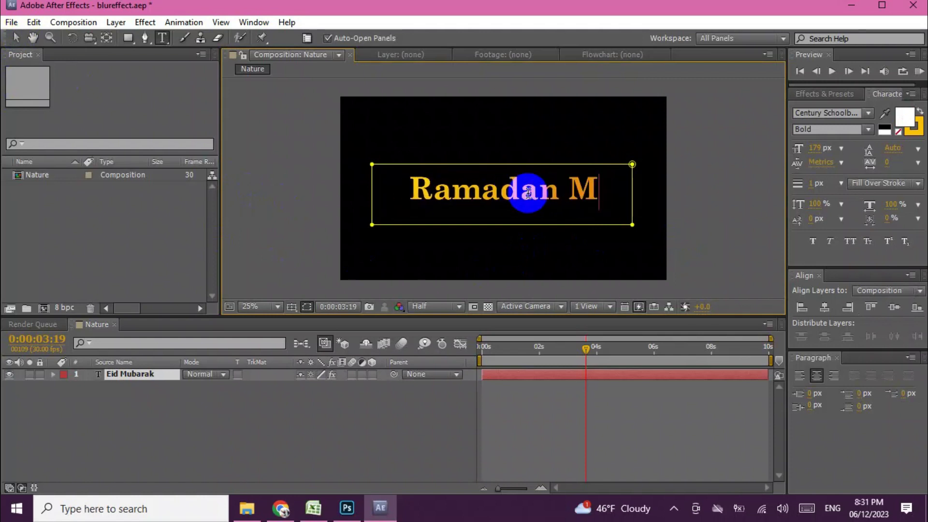
pyautogui.write('ubara')
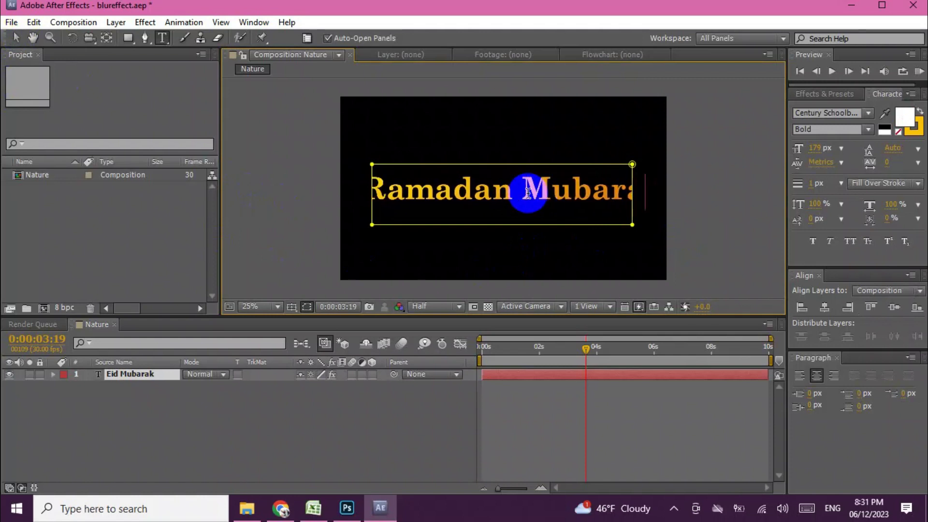
pyautogui.press('BackSpace')
pyautogui.press('BackSpace')
pyautogui.press('BackSpace')
pyautogui.press('BackSpace')
pyautogui.press('BackSpace')
pyautogui.press('BackSpace')
pyautogui.write('Mubara')
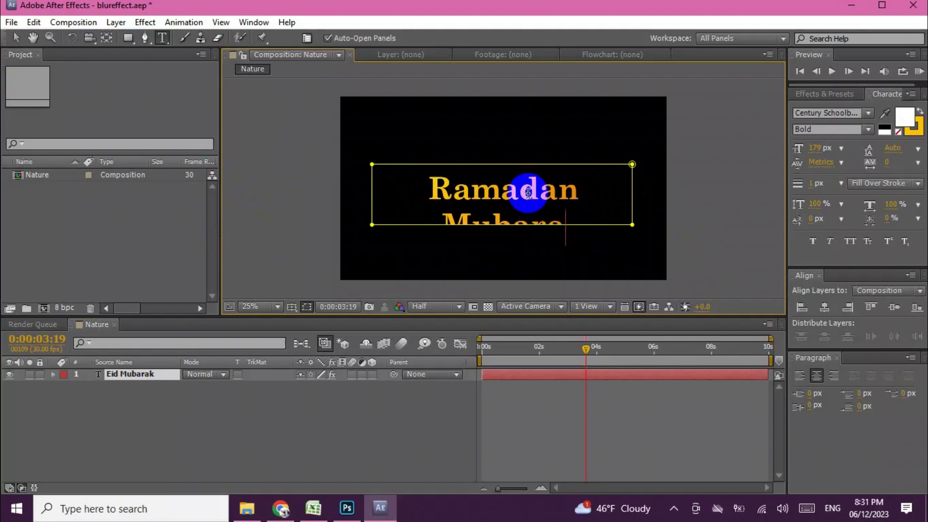
pyautogui.write('k')
# Drag Mask 1's corner vertex downward until the Mubarak line is uncovered
pyautogui.click(318, 436)
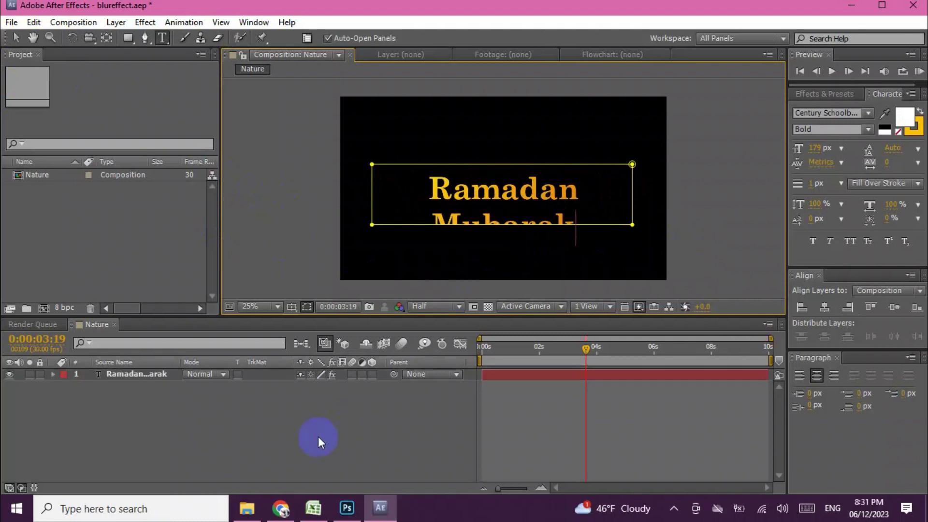
pyautogui.click(53, 374)
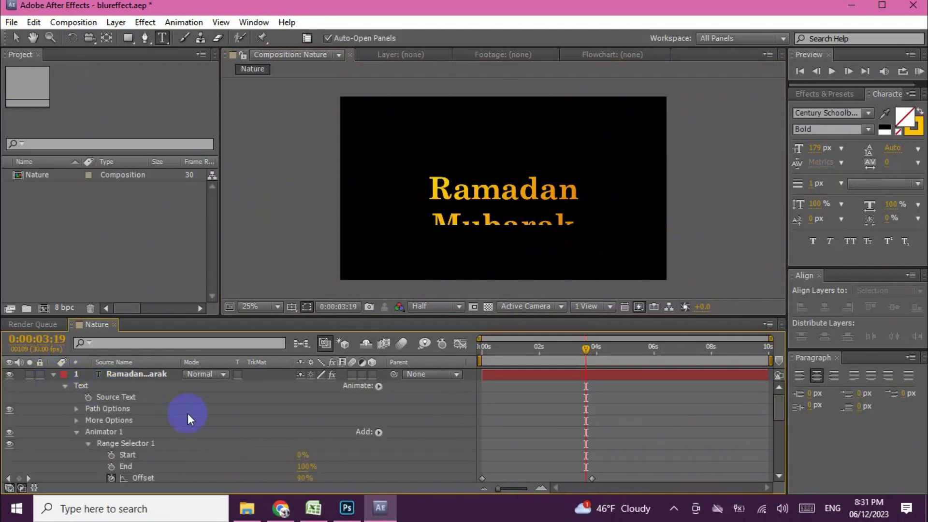
pyautogui.scroll(-4, 187, 413)
pyautogui.scroll(-2, 188, 414)
pyautogui.click(119, 455)
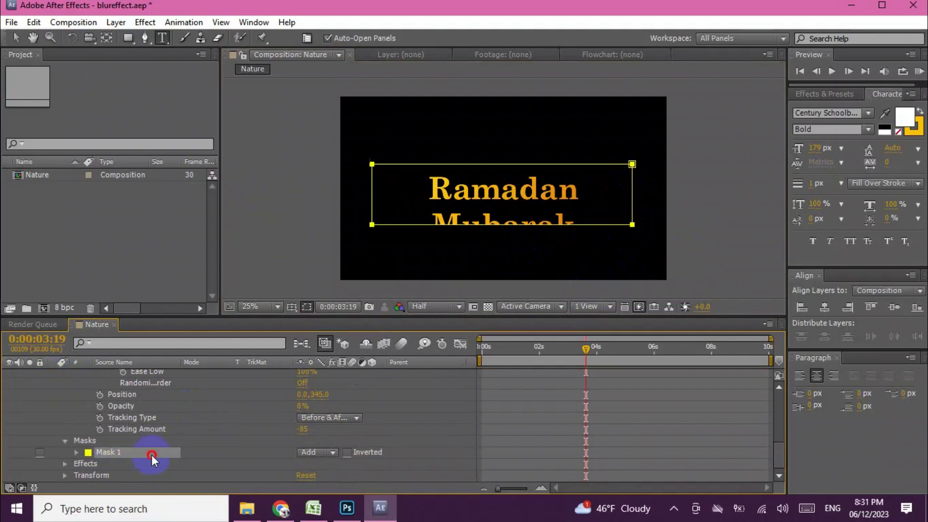
pyautogui.click(632, 165)
pyautogui.click(105, 462)
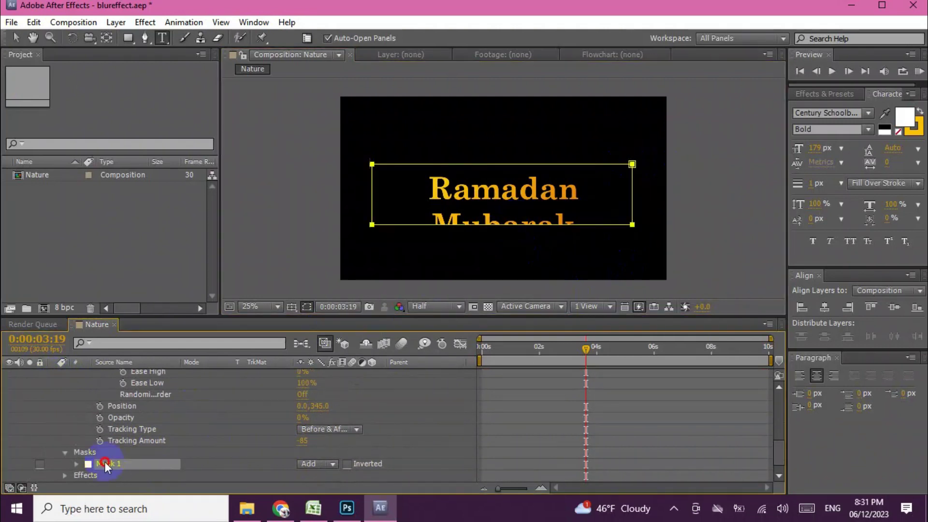
pyautogui.click(16, 38)
pyautogui.click(632, 165)
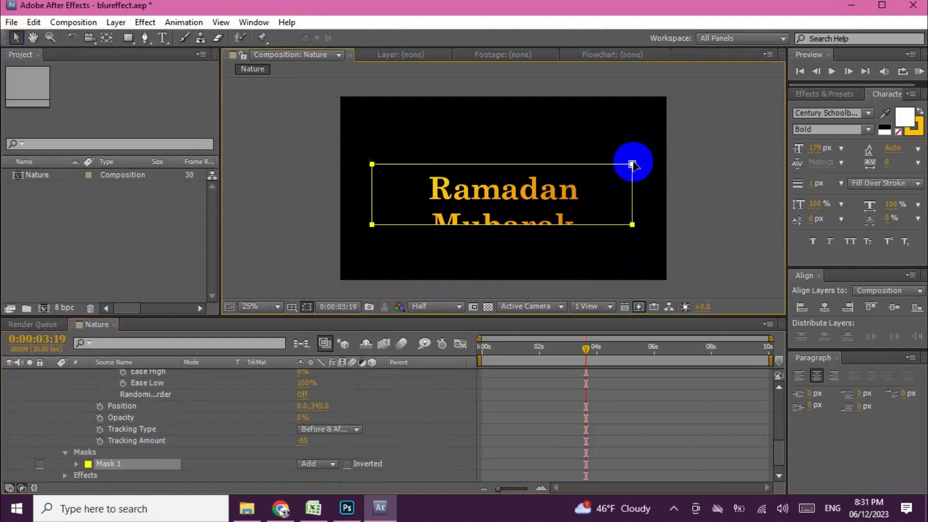
pyautogui.moveTo(502, 225); pyautogui.dragTo(502, 249)
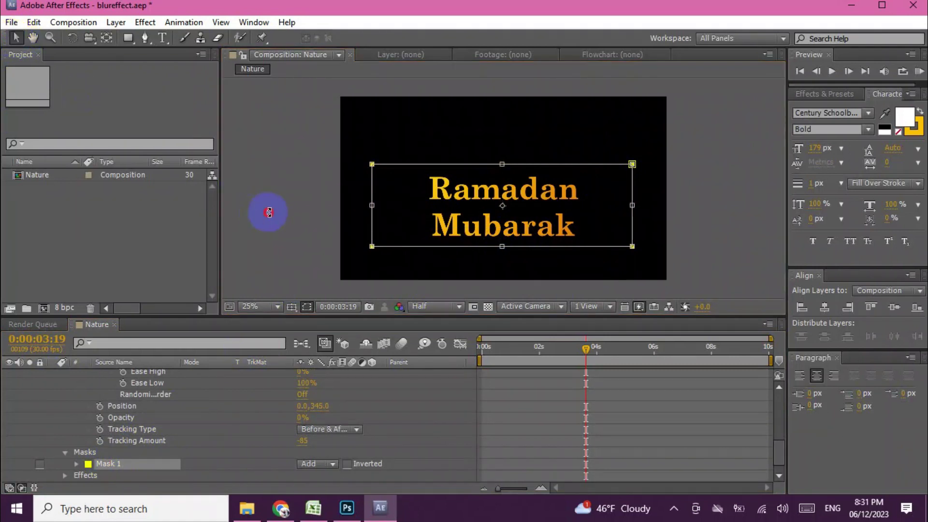
pyautogui.scroll(5, 156, 406)
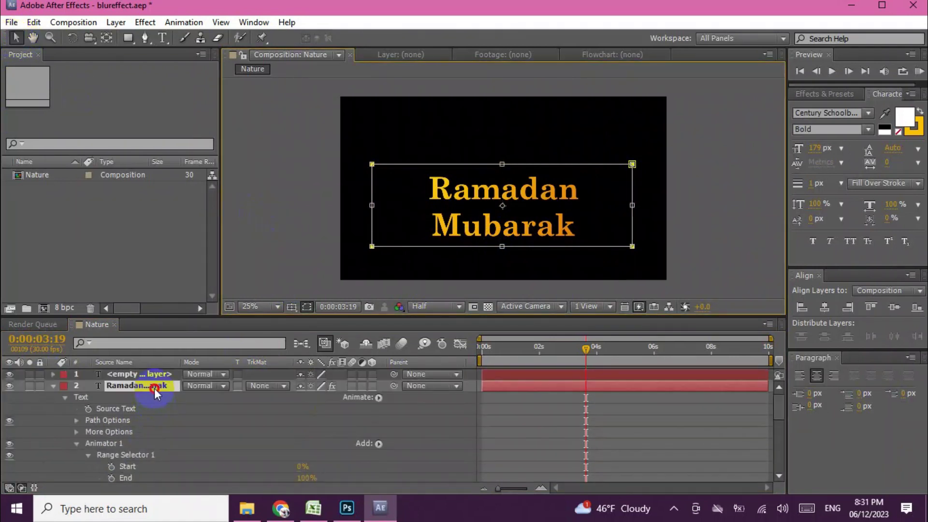
# Delete the empty text layer and collapse the Ramadan Mubarak layer
pyautogui.click(146, 375)
pyautogui.press('Delete')
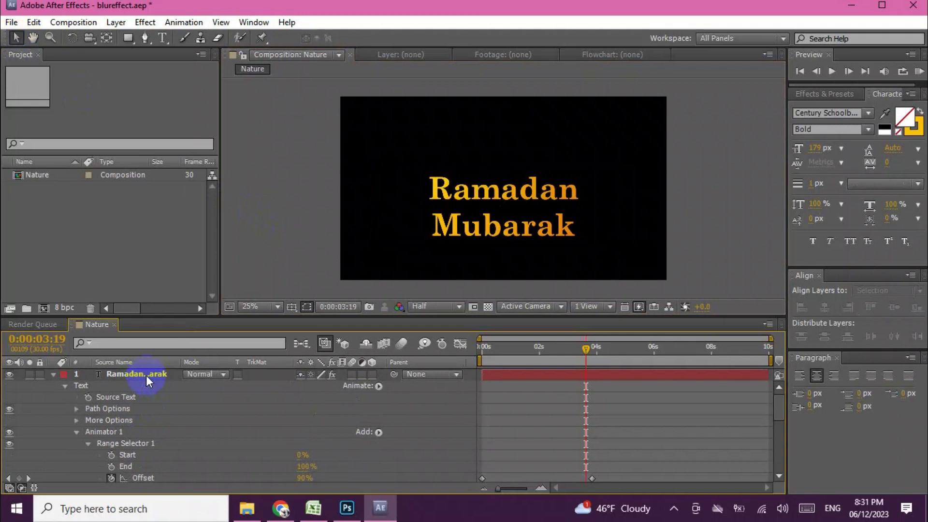
pyautogui.click(146, 375)
pyautogui.click(53, 373)
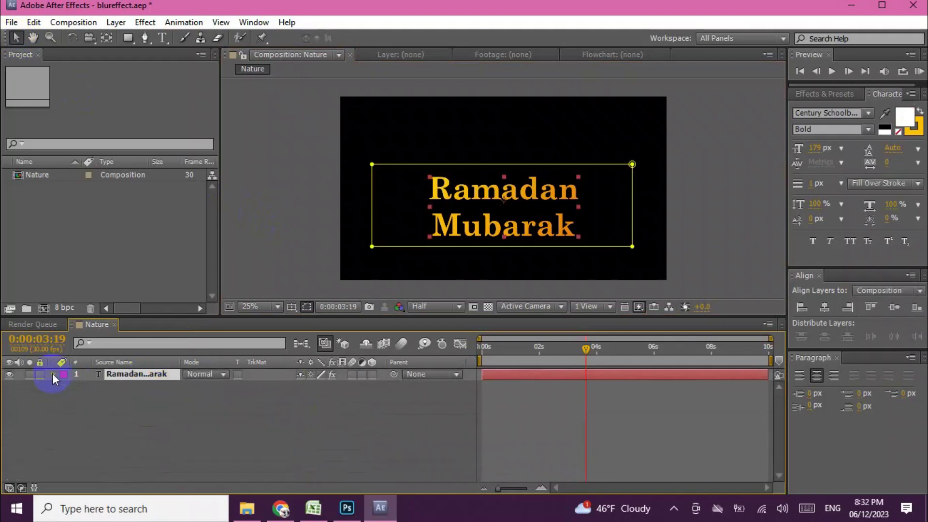
# Duplicate the title layer, place the copy below with a slightly later start, and preview
pyautogui.click(28, 22)
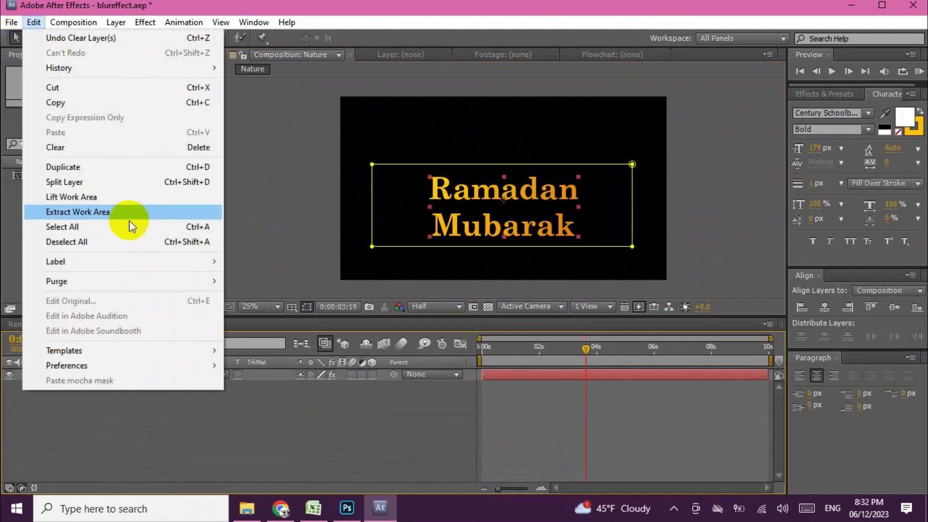
pyautogui.click(129, 169)
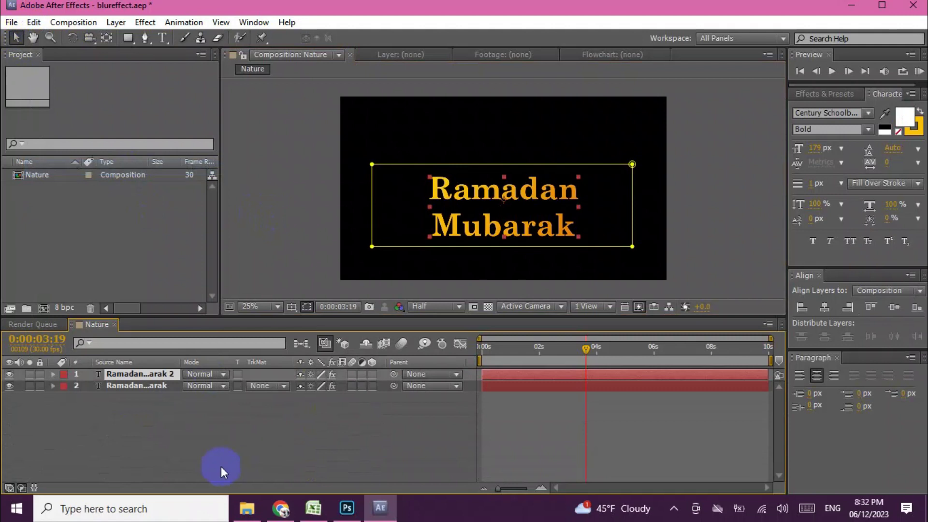
pyautogui.click(166, 376)
pyautogui.hotkey('ctrl', '[')
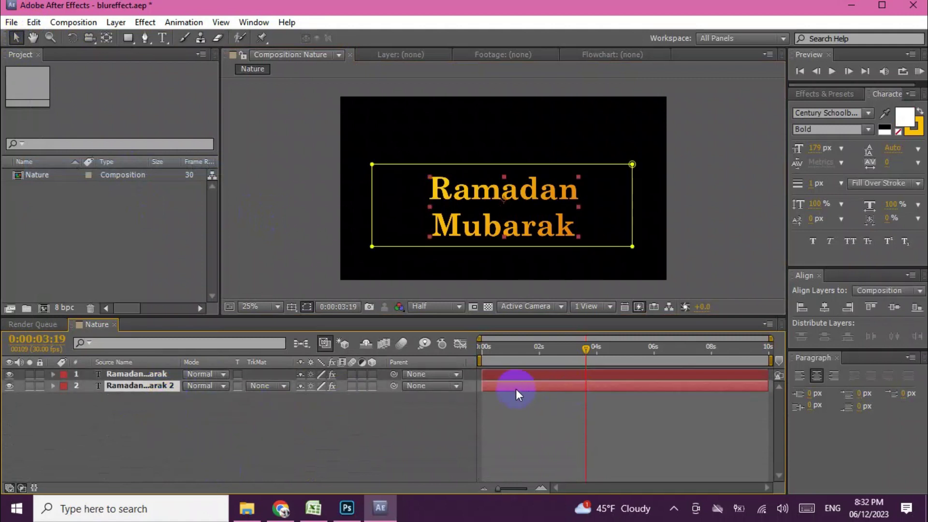
pyautogui.moveTo(513, 386); pyautogui.dragTo(515, 386)
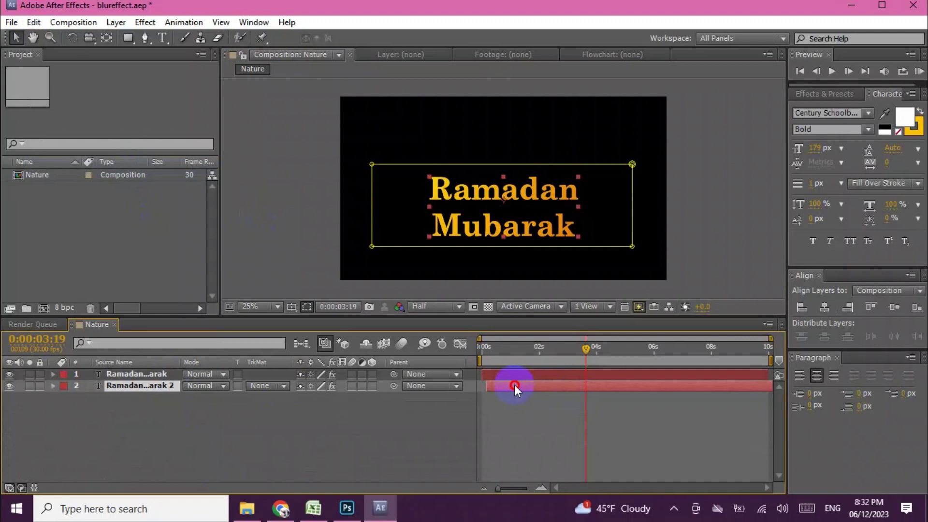
pyautogui.click(481, 349)
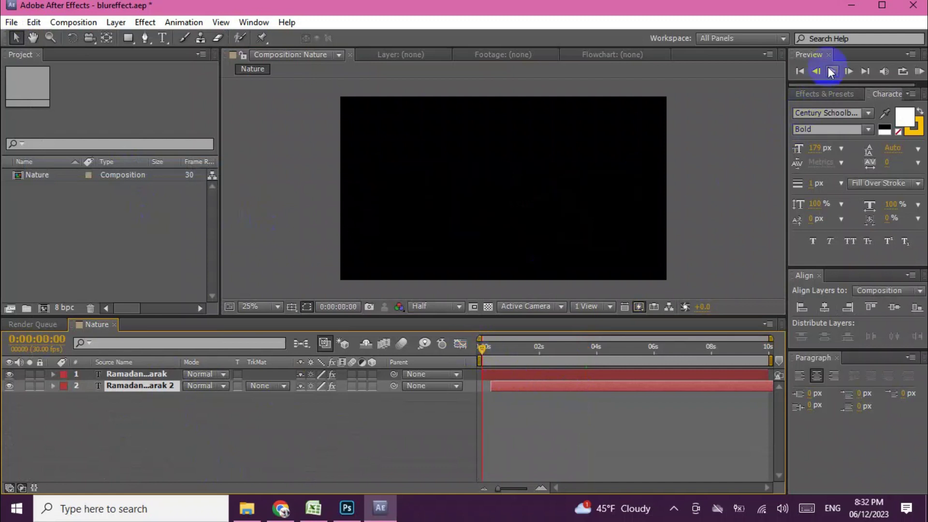
pyautogui.click(704, 194)
pyautogui.click(831, 71)
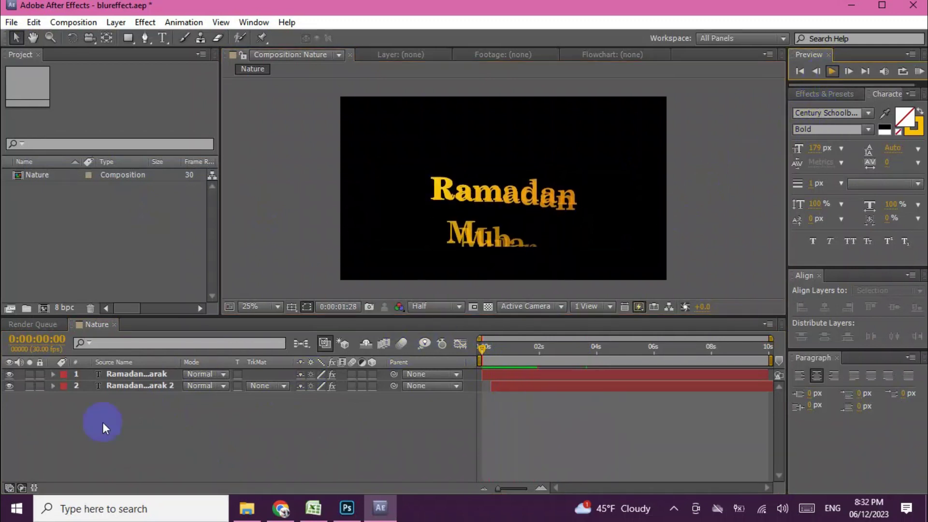
# Stop the preview and set the duplicate title's fill to None
pyautogui.click(156, 388)
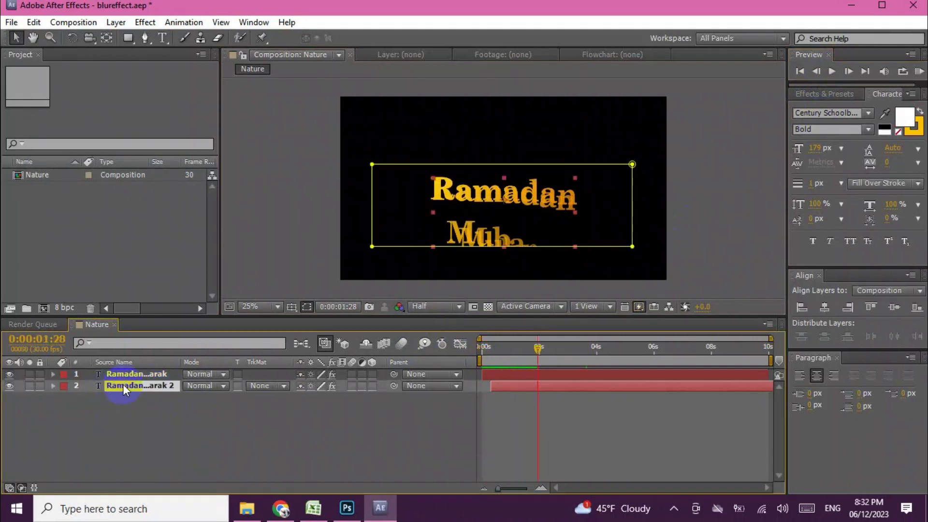
pyautogui.click(897, 132)
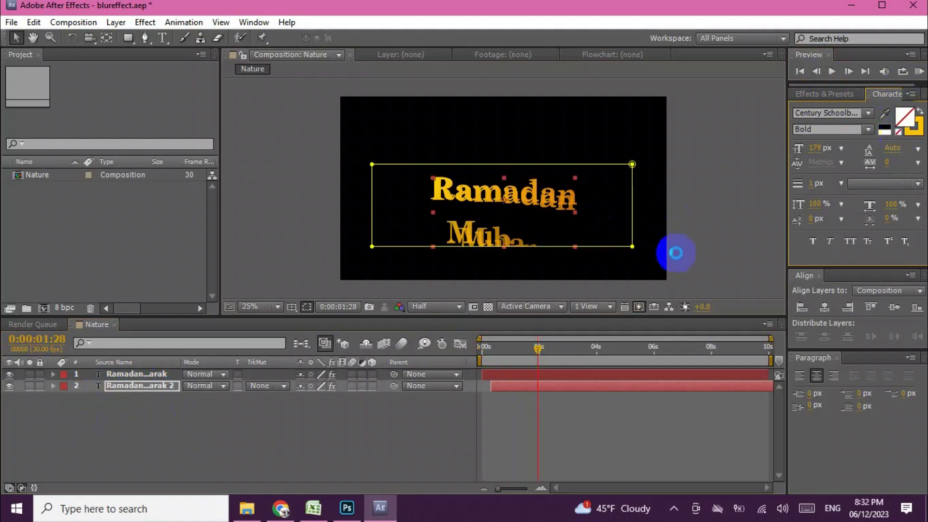
pyautogui.click(676, 246)
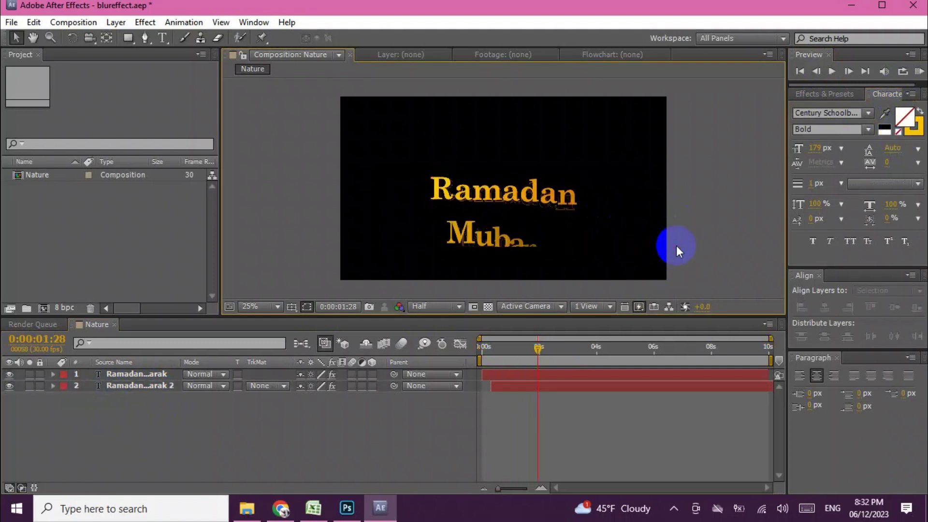
# Play the animation preview, then restart it from the beginning
pyautogui.click(832, 74)
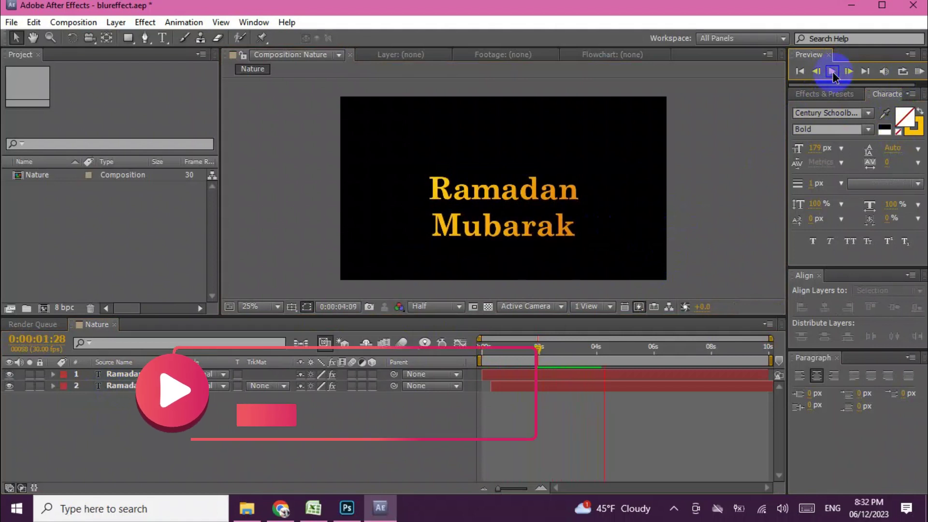
pyautogui.click(833, 75)
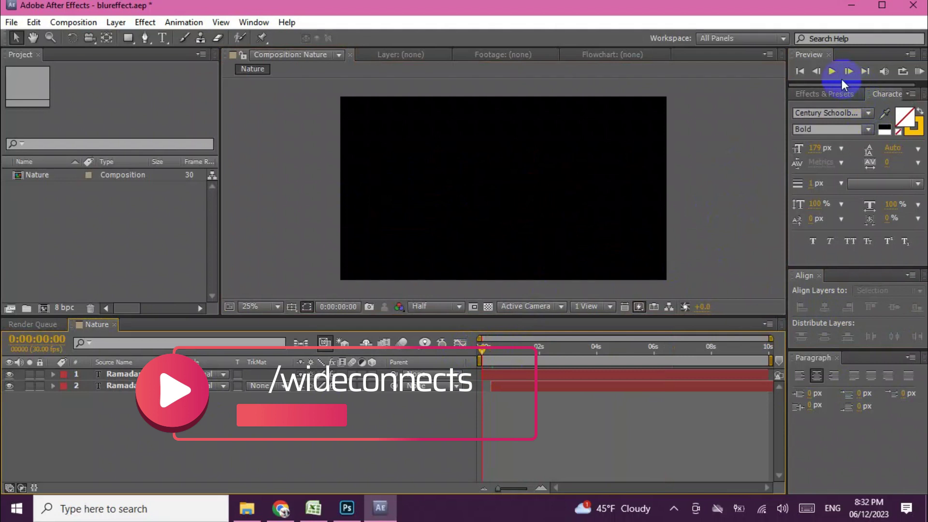
pyautogui.click(827, 75)
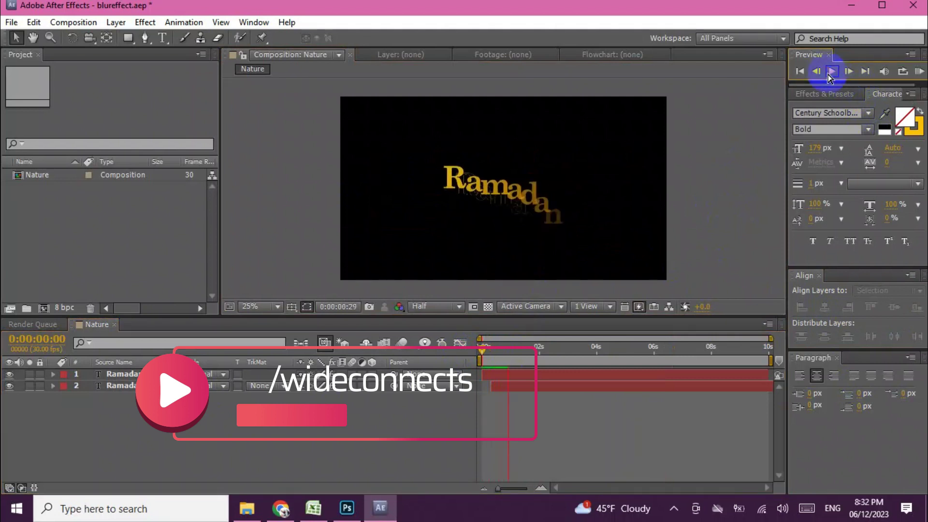